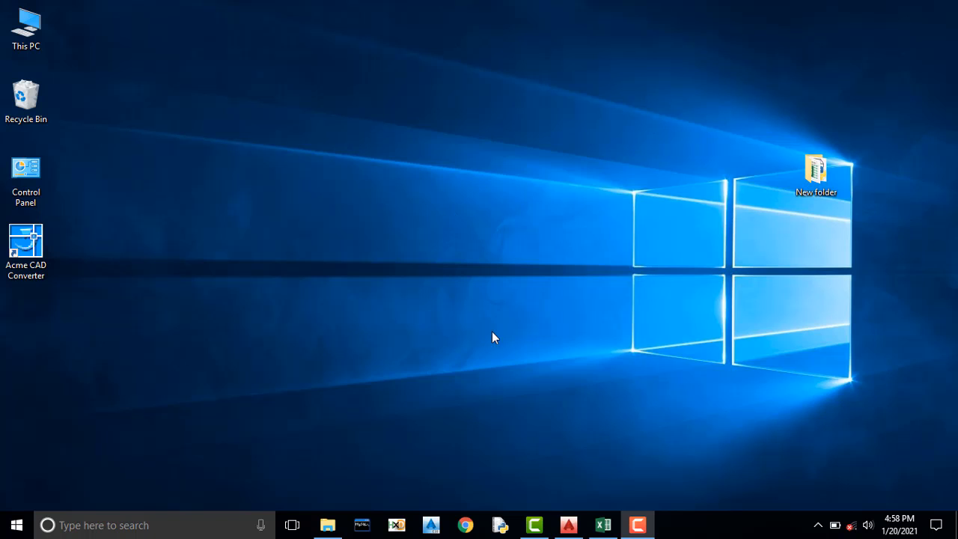
Switch to Excel and save the survey point workbook on the Desktop as an Excel workbook named Site data.
{"action": "left_click", "coordinate": [603, 525]}
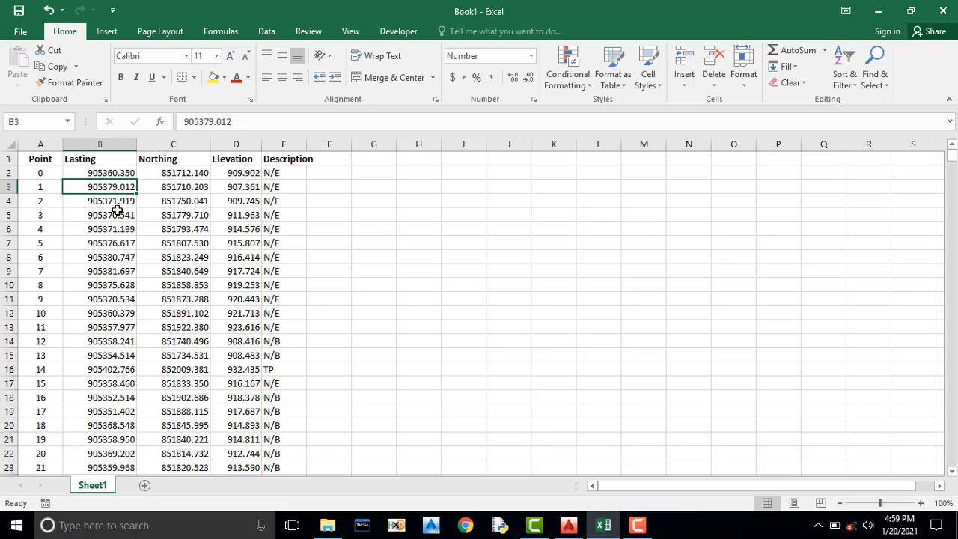
{"action": "left_click", "coordinate": [6, 159]}
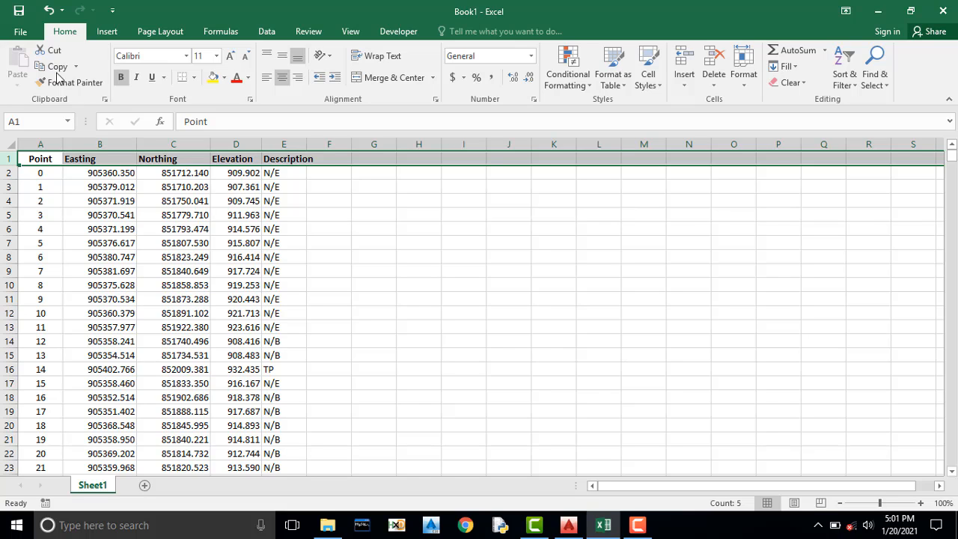
{"action": "left_click", "coordinate": [19, 11]}
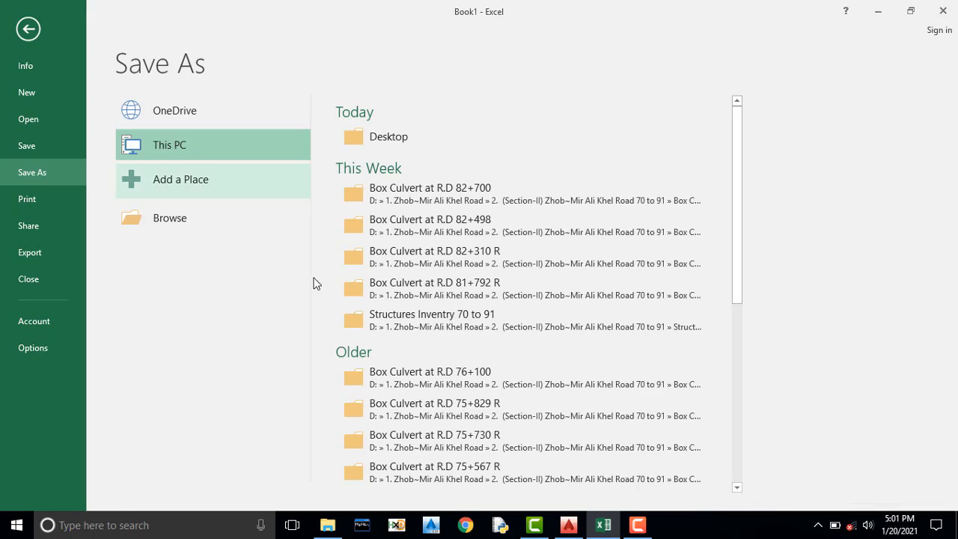
{"action": "left_click", "coordinate": [187, 216]}
{"action": "left_click", "coordinate": [57, 99]}
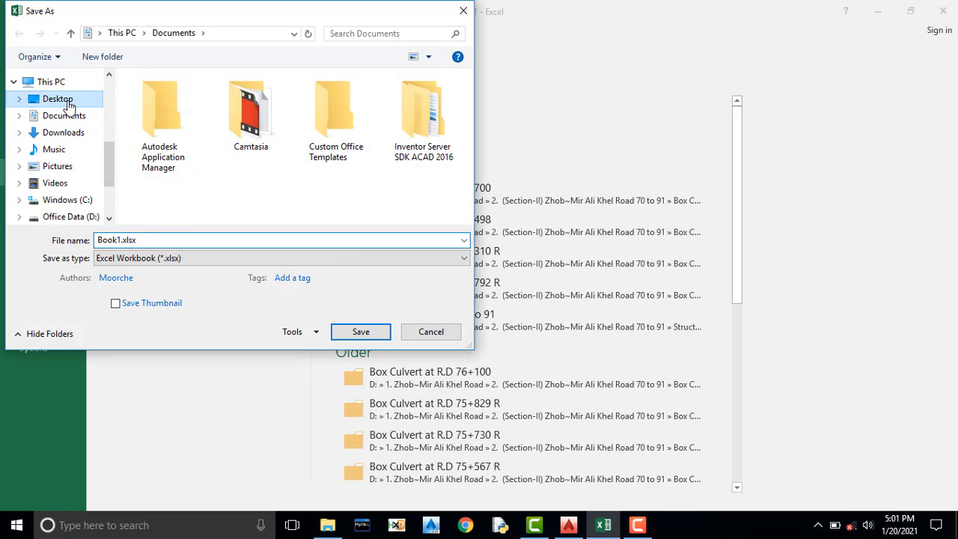
{"action": "double_click", "coordinate": [118, 239]}
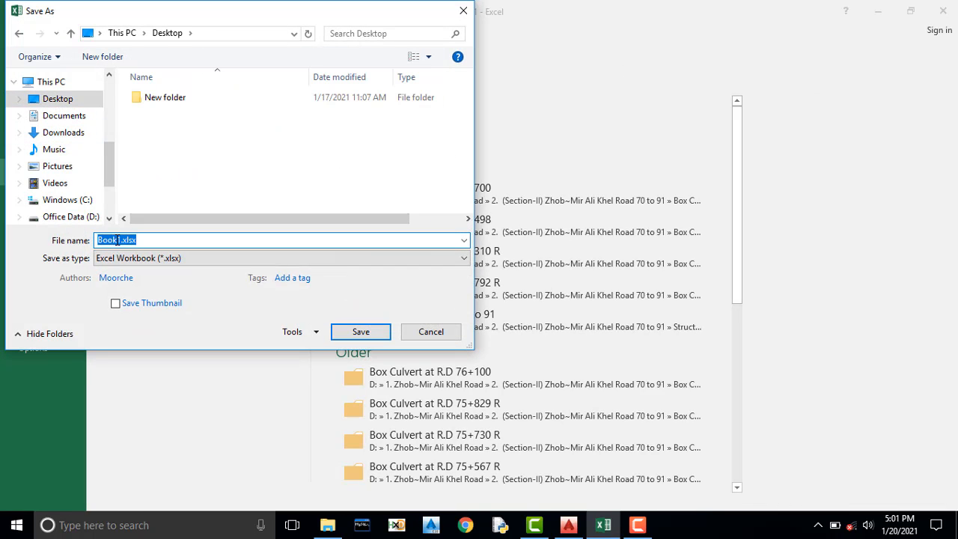
{"action": "type", "text": "Site data"}
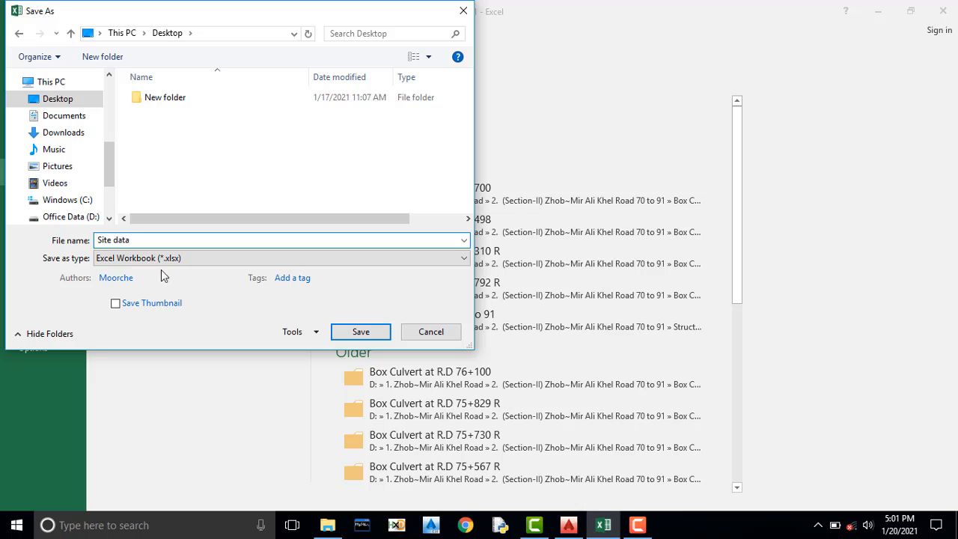
{"action": "left_click", "coordinate": [361, 333]}
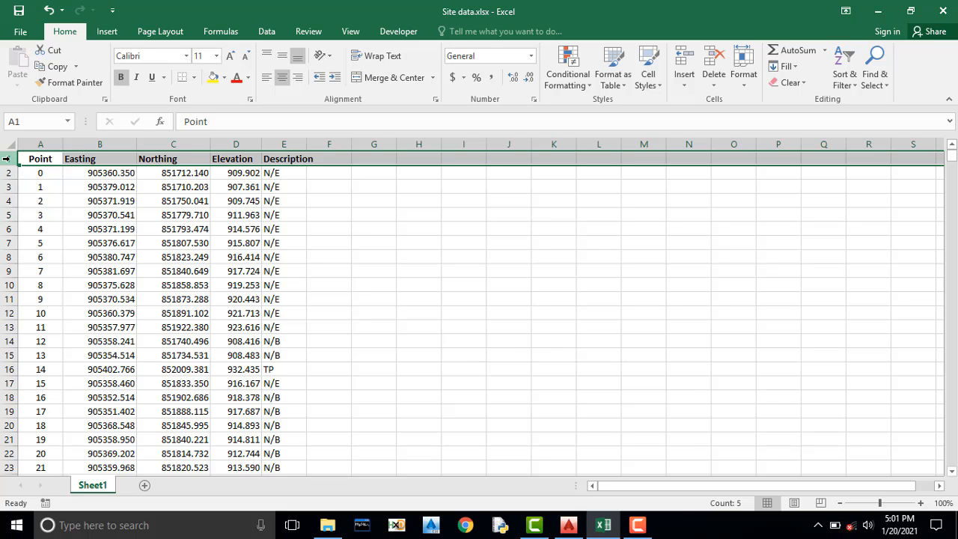
Delete the header row with Point, Easting, Northing, Elevation and Description from the sheet.
{"action": "key", "text": "ctrl+minus"}
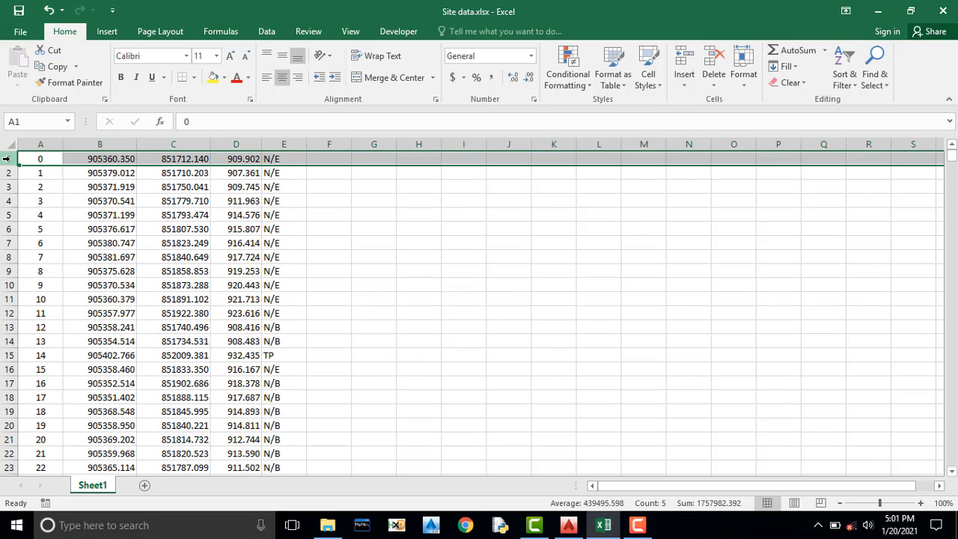
{"action": "left_click", "coordinate": [48, 229]}
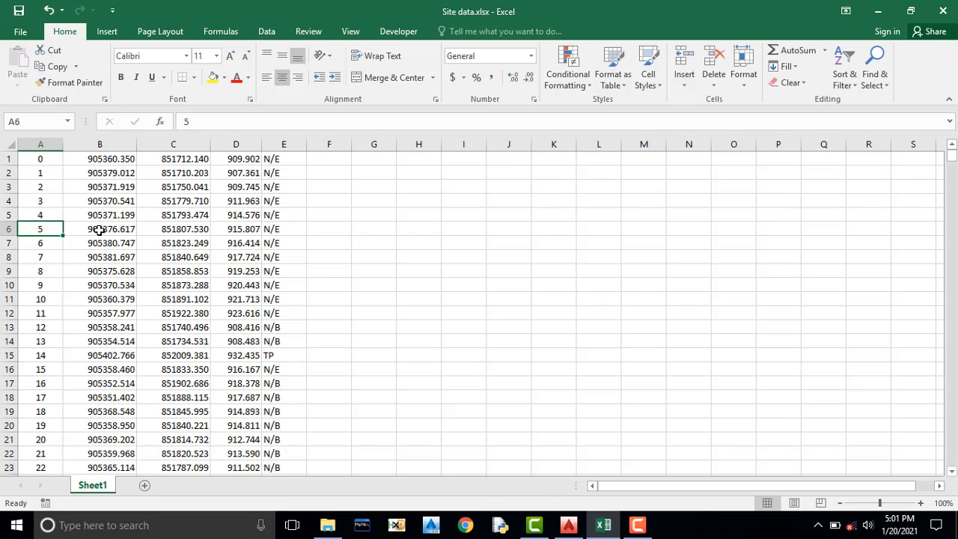
{"action": "left_click", "coordinate": [105, 229]}
{"action": "left_click", "coordinate": [174, 231]}
{"action": "left_click", "coordinate": [241, 231]}
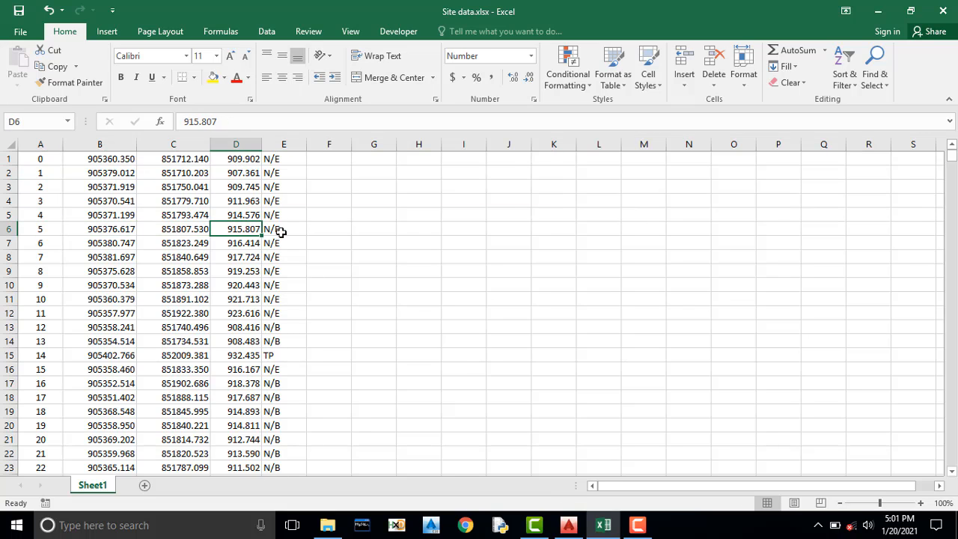
{"action": "left_click", "coordinate": [280, 231]}
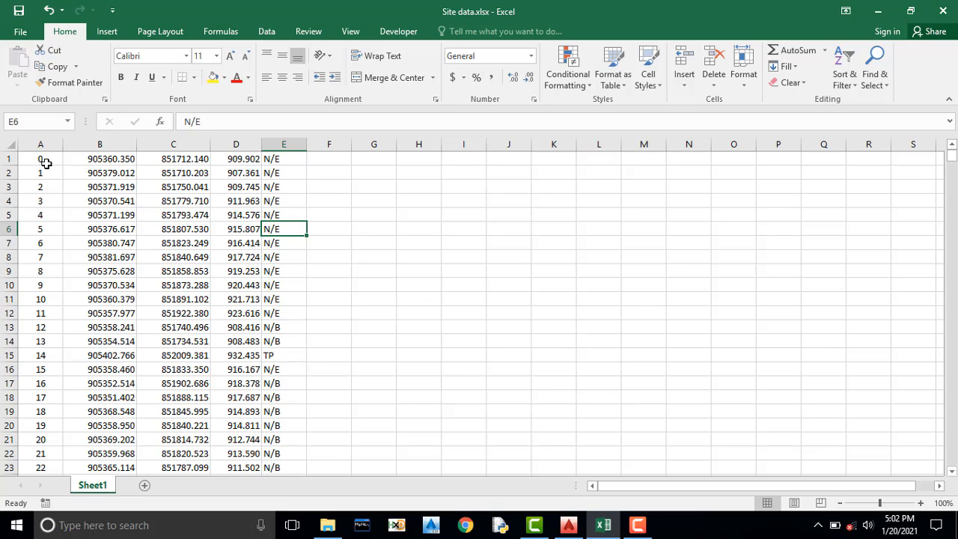
Renumber the points in column A consecutively, starting at 1 in cell A1 and filling down to the last data row.
{"action": "left_click", "coordinate": [47, 161]}
{"action": "type", "text": "1"}
{"action": "key", "text": "Return"}
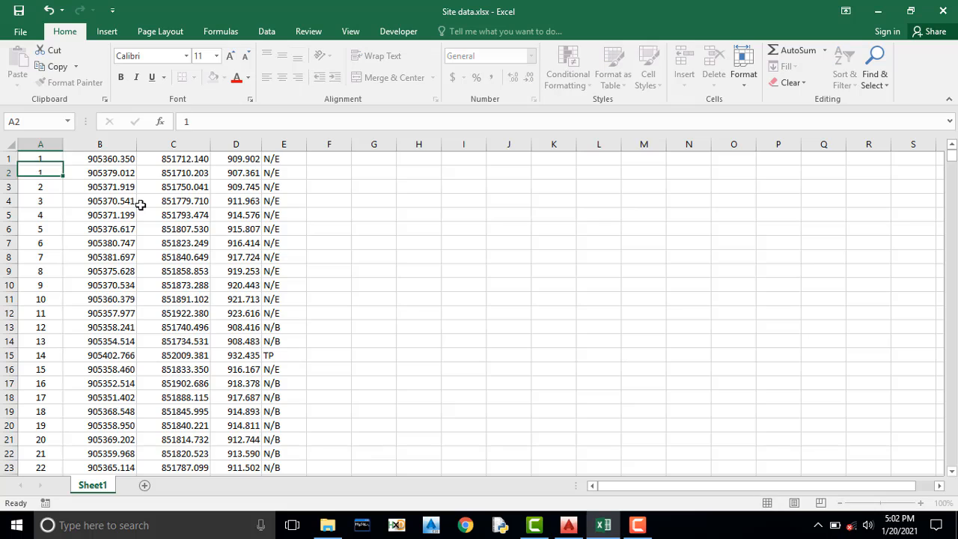
{"action": "left_click", "coordinate": [53, 159]}
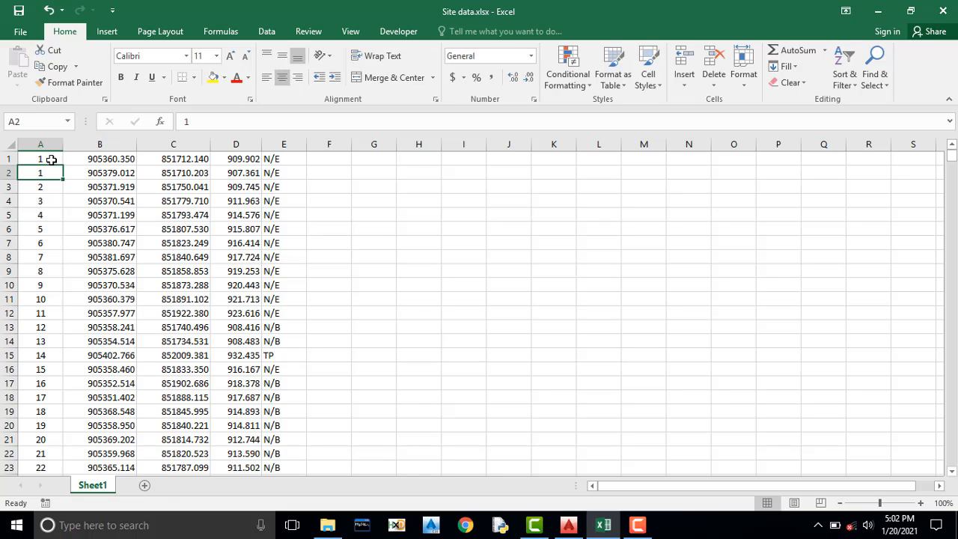
{"action": "key", "text": "ctrl+shift+Down"}
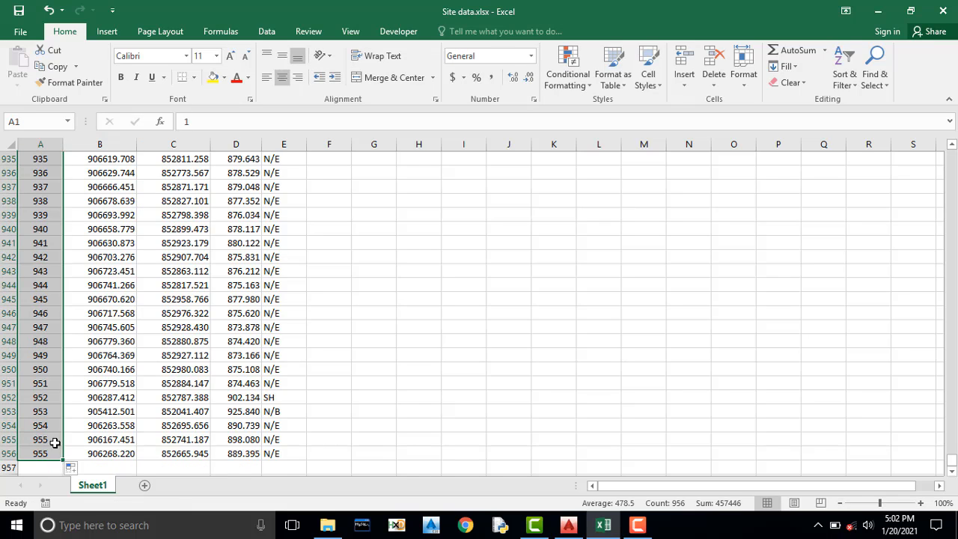
{"action": "left_click", "coordinate": [92, 402]}
{"action": "key", "text": "ctrl+Up"}
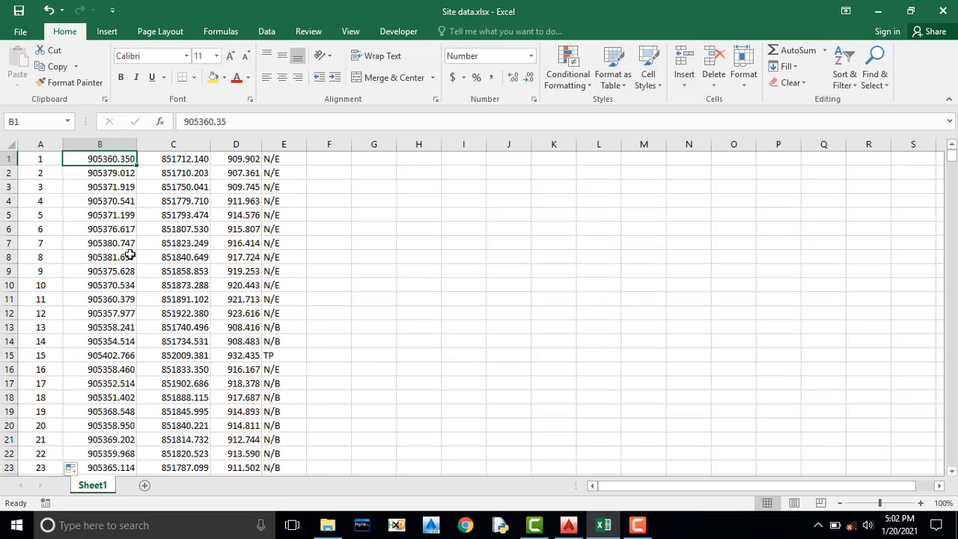
Save a copy on the Desktop as CSV (Comma delimited) named Topo data, and close it without saving again.
{"action": "left_click", "coordinate": [22, 34]}
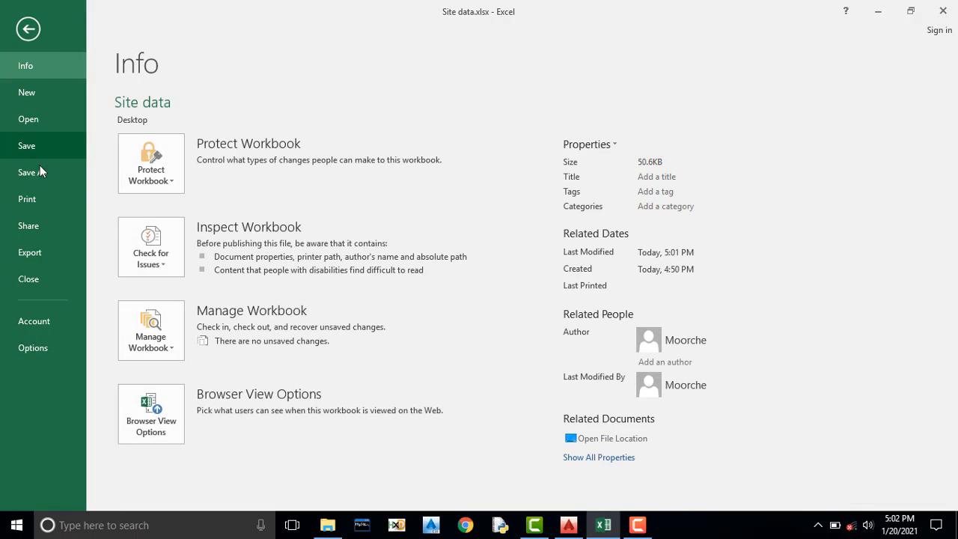
{"action": "left_click", "coordinate": [40, 173]}
{"action": "left_click", "coordinate": [173, 218]}
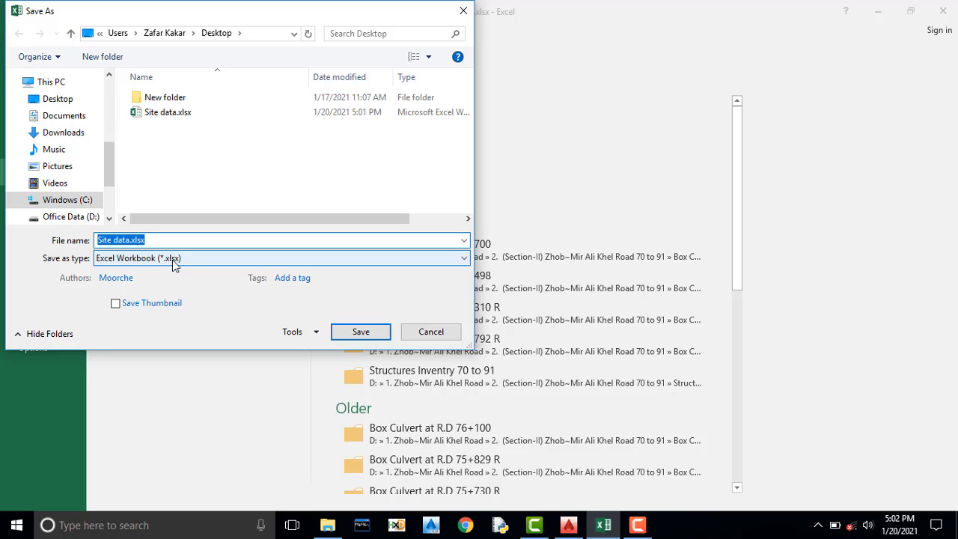
{"action": "left_click", "coordinate": [172, 258]}
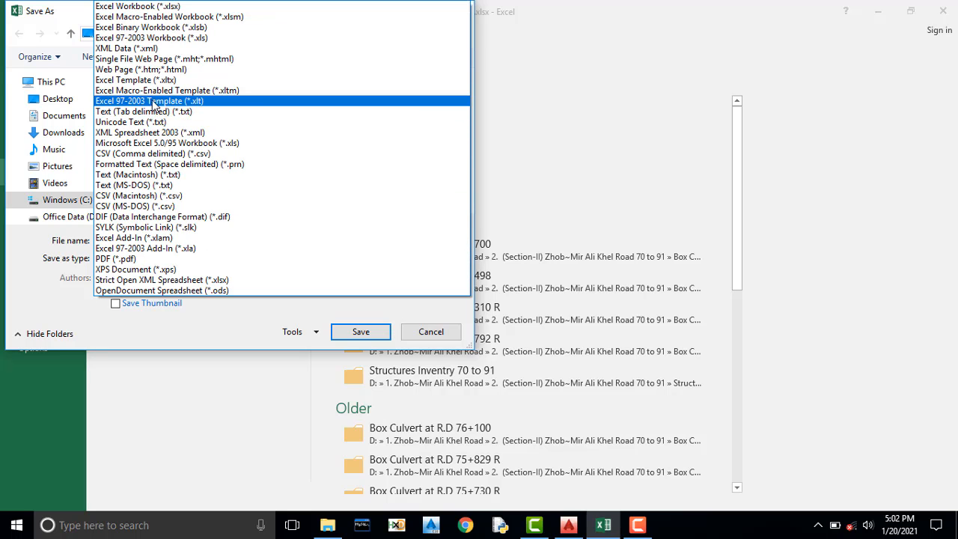
{"action": "left_click", "coordinate": [155, 154]}
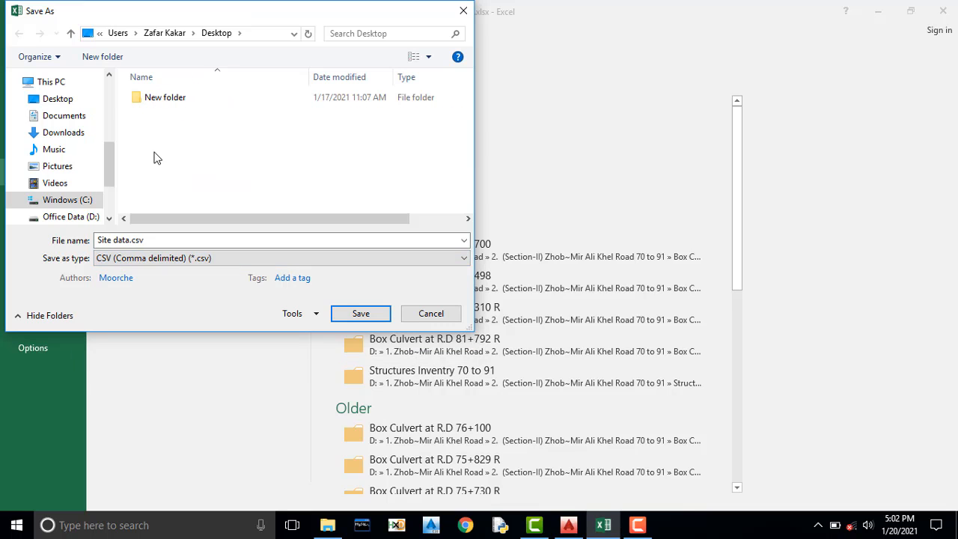
{"action": "left_click", "coordinate": [130, 241]}
{"action": "left_click", "coordinate": [130, 242]}
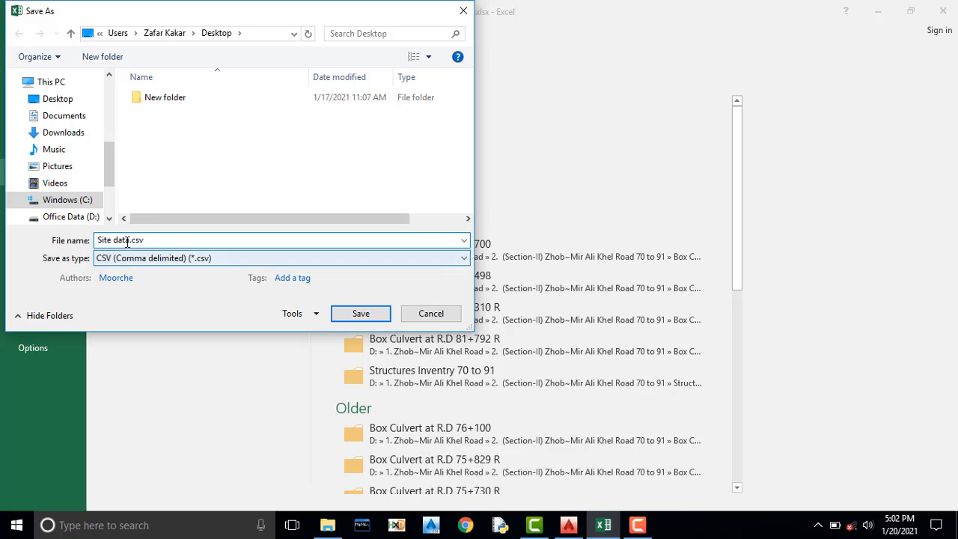
{"action": "left_click_drag", "start_coordinate": [129, 240], "coordinate": [99, 238]}
{"action": "key", "text": "BackSpace"}
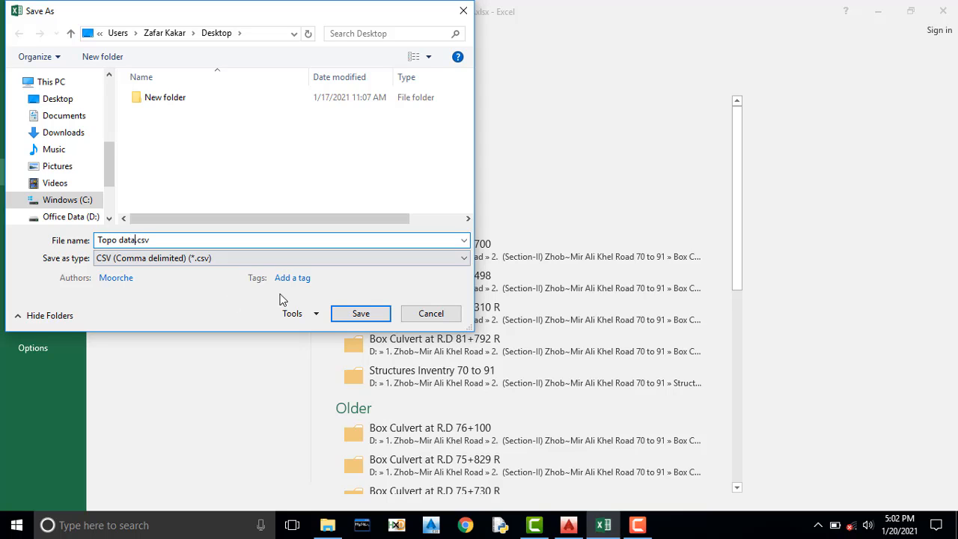
{"action": "left_click", "coordinate": [361, 314]}
{"action": "left_click", "coordinate": [426, 304]}
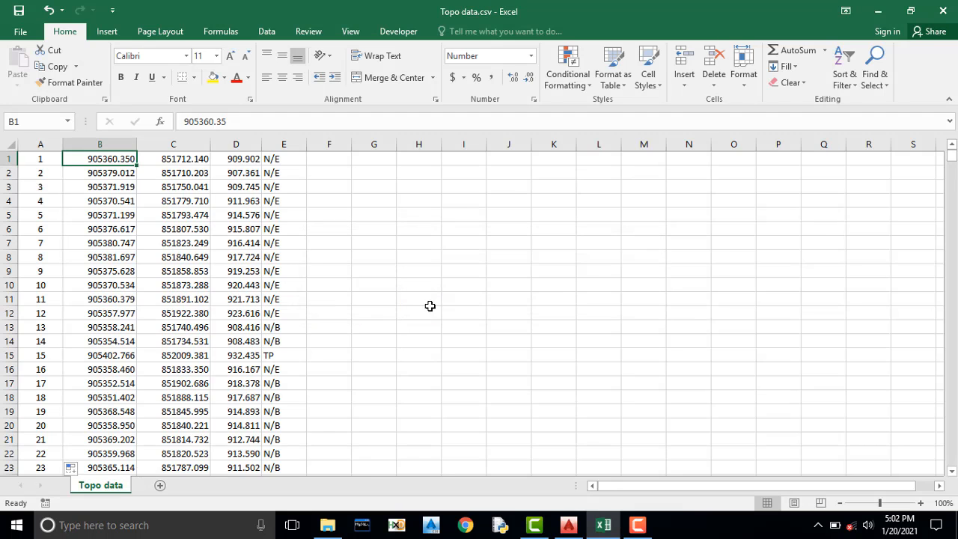
{"action": "left_click", "coordinate": [944, 10]}
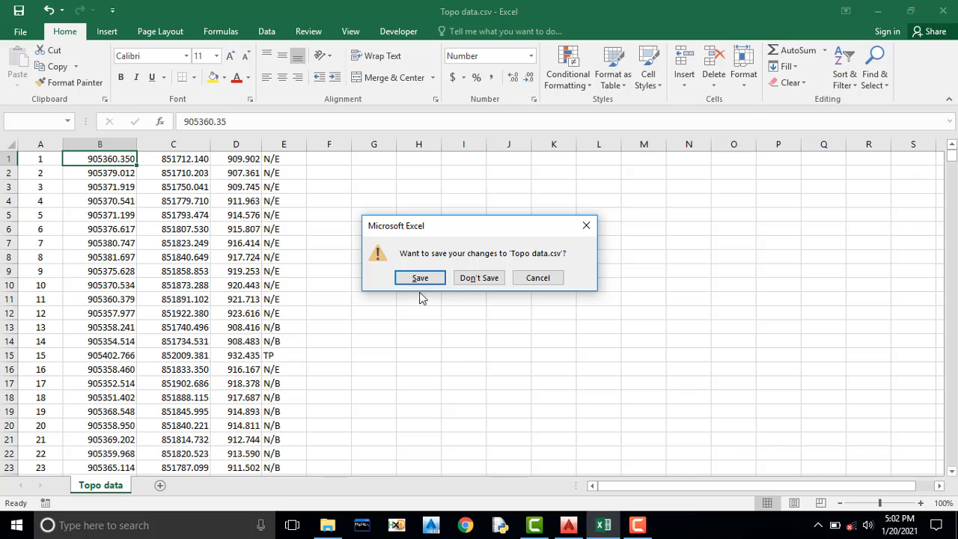
{"action": "left_click", "coordinate": [484, 279]}
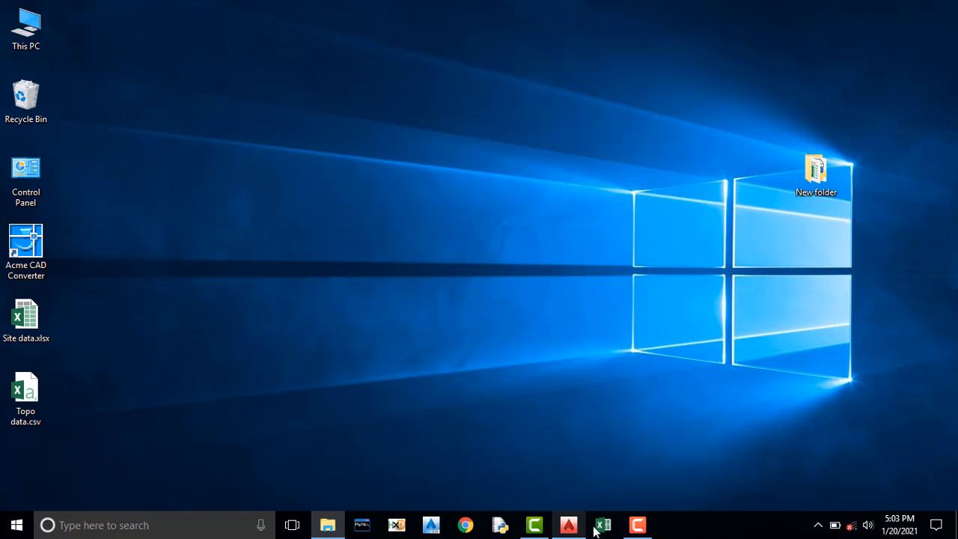
Switch to AutoCAD Civil 3D and start importing points into Drawing2 with the point creation tools.
{"action": "left_click", "coordinate": [568, 526]}
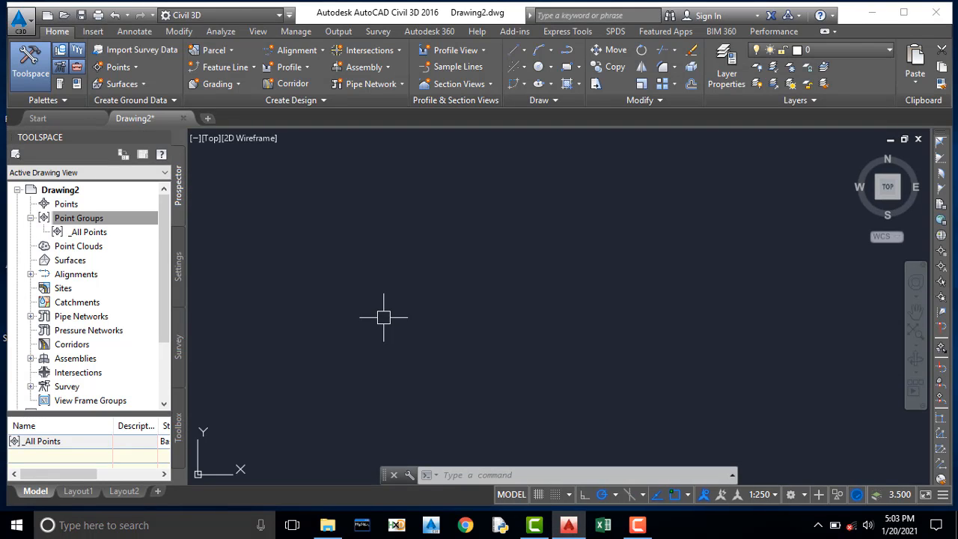
{"action": "left_click", "coordinate": [84, 217]}
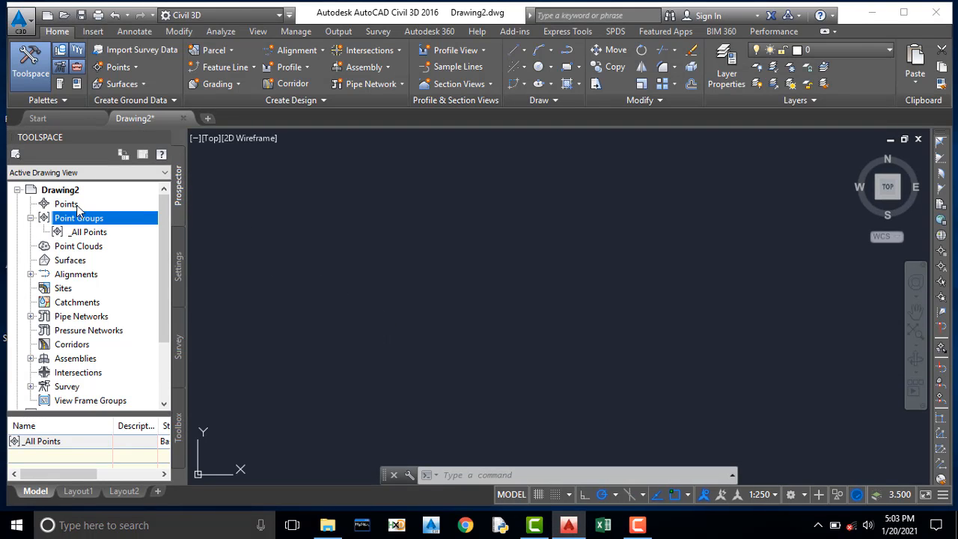
{"action": "left_click", "coordinate": [75, 205]}
{"action": "right_click", "coordinate": [89, 204]}
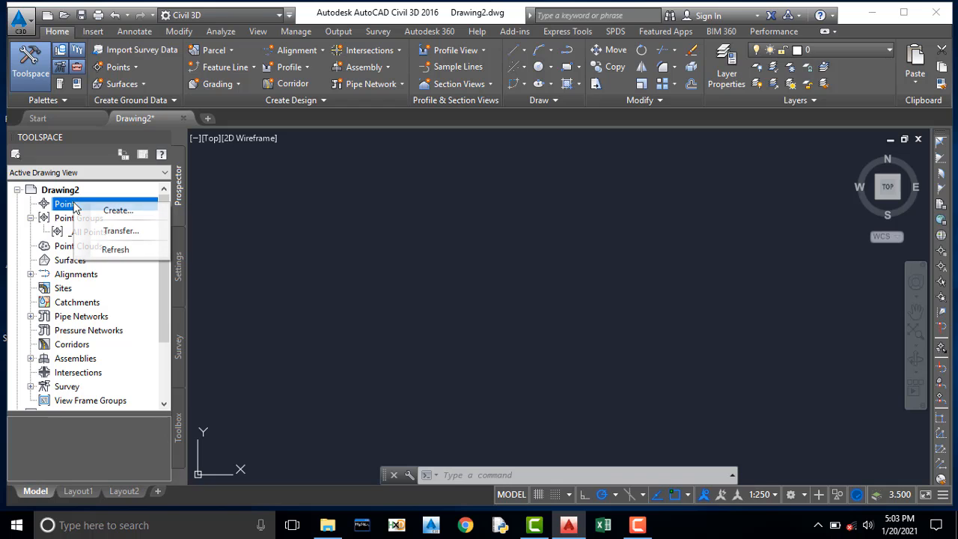
{"action": "left_click", "coordinate": [135, 211]}
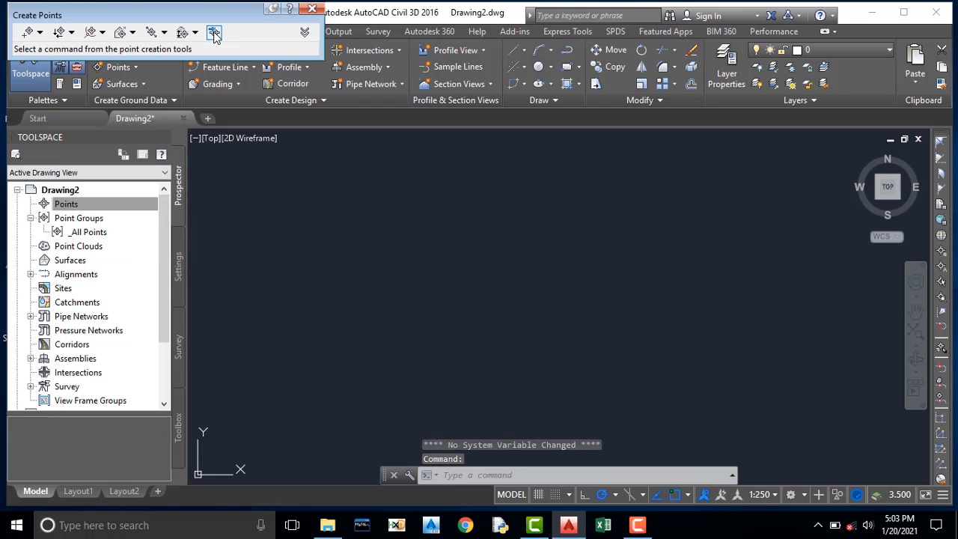
{"action": "left_click", "coordinate": [215, 34]}
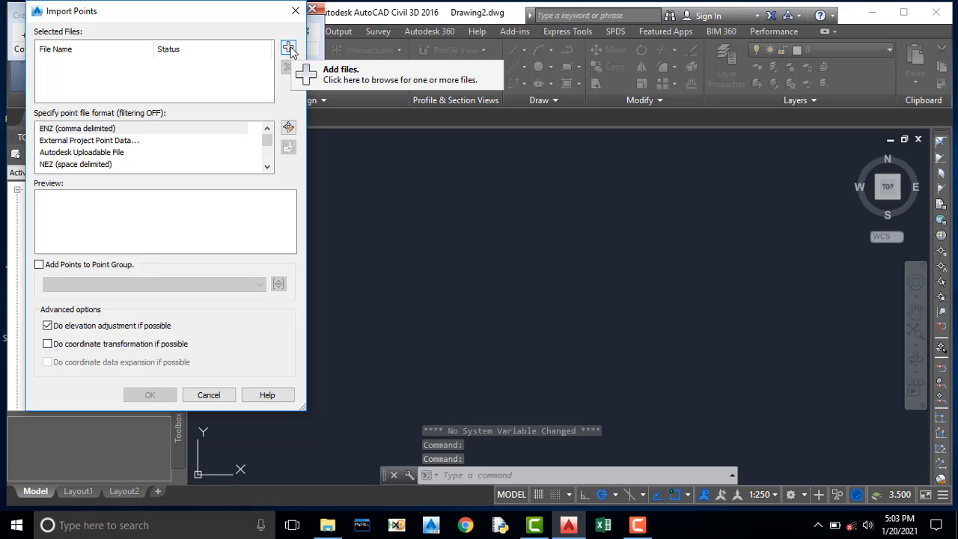
Add Topo data.csv from the Desktop as the source file and set the point file format to PENZD (comma delimited).
{"action": "left_click", "coordinate": [288, 48]}
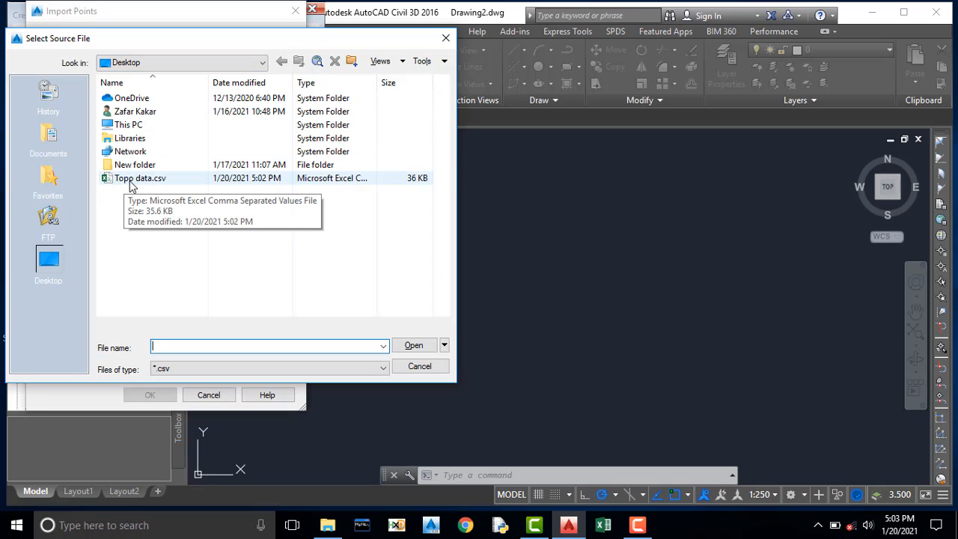
{"action": "left_click", "coordinate": [130, 180]}
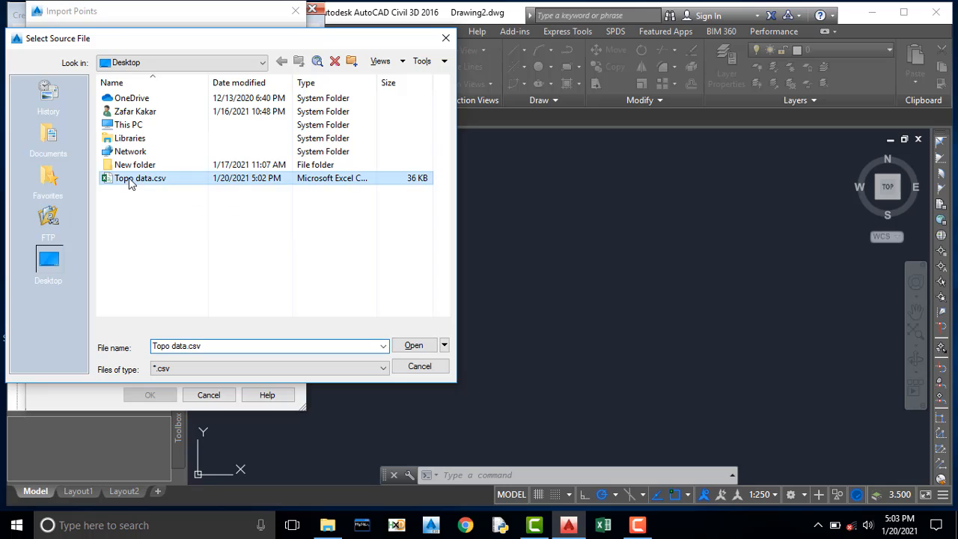
{"action": "left_click", "coordinate": [411, 345]}
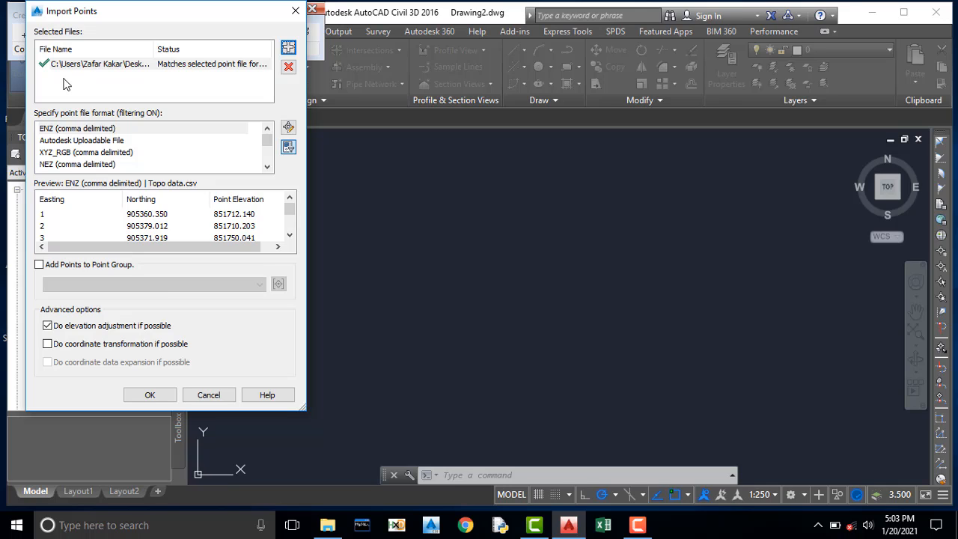
{"action": "left_click", "coordinate": [65, 166]}
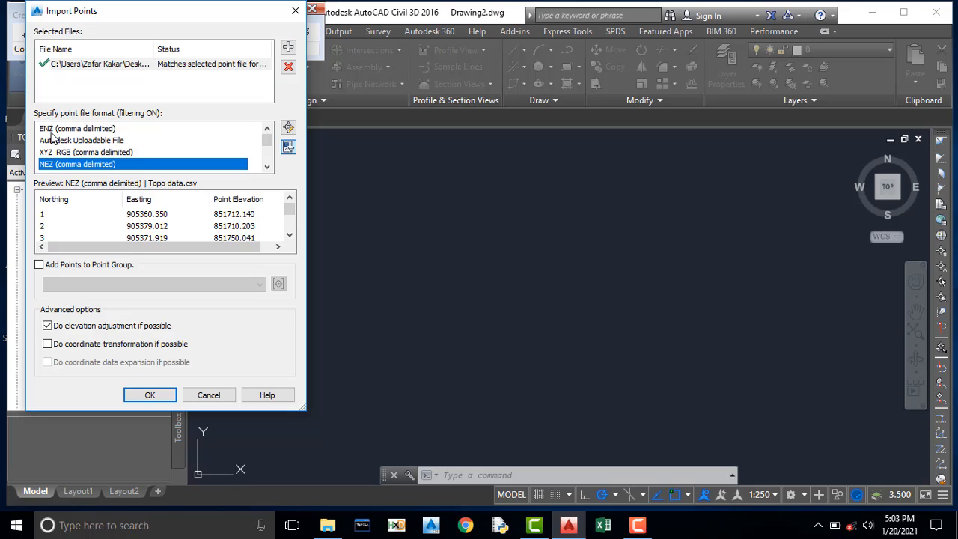
{"action": "scroll", "coordinate": [68, 154], "scroll_direction": "down", "scroll_amount": 1}
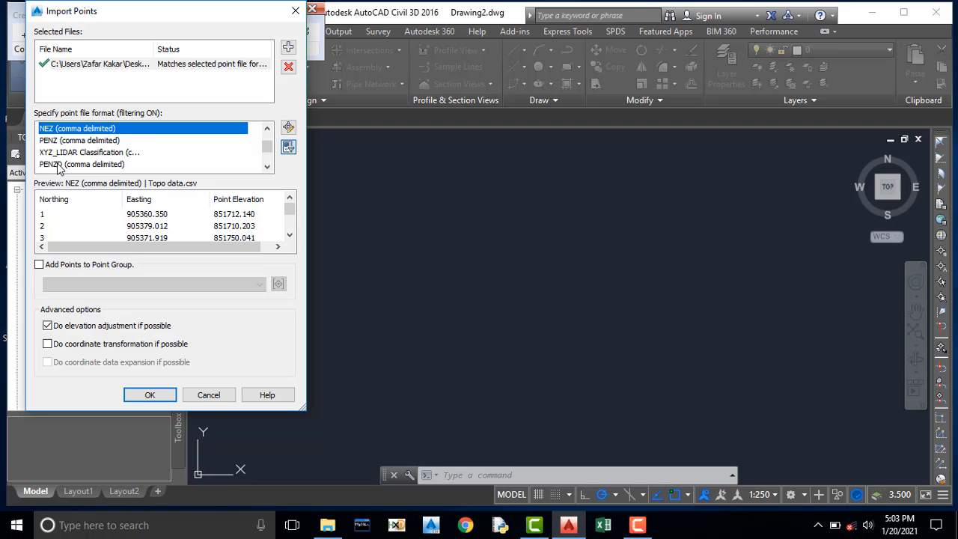
{"action": "left_click", "coordinate": [60, 165]}
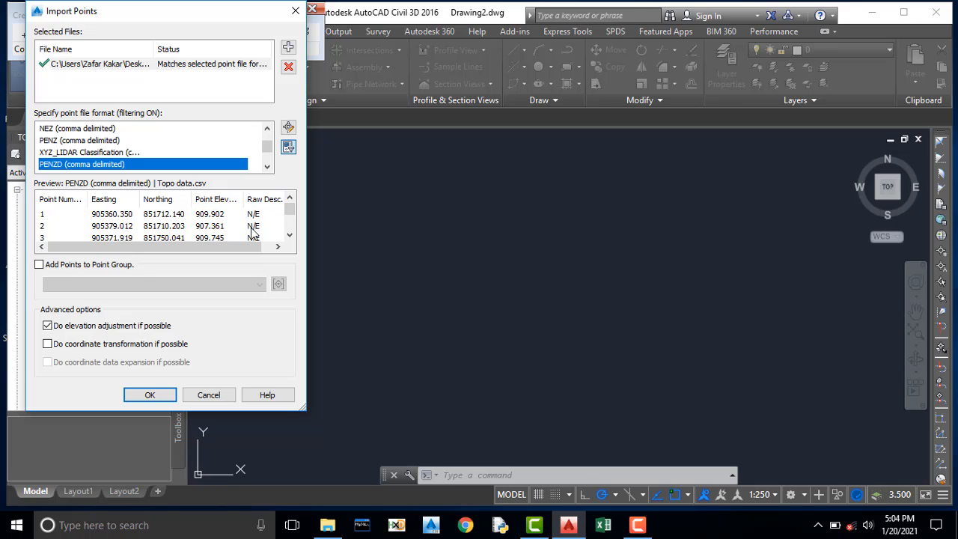
Add the points to a new point group named Site Topo and complete the import with elevation adjustment enabled.
{"action": "left_click", "coordinate": [39, 266]}
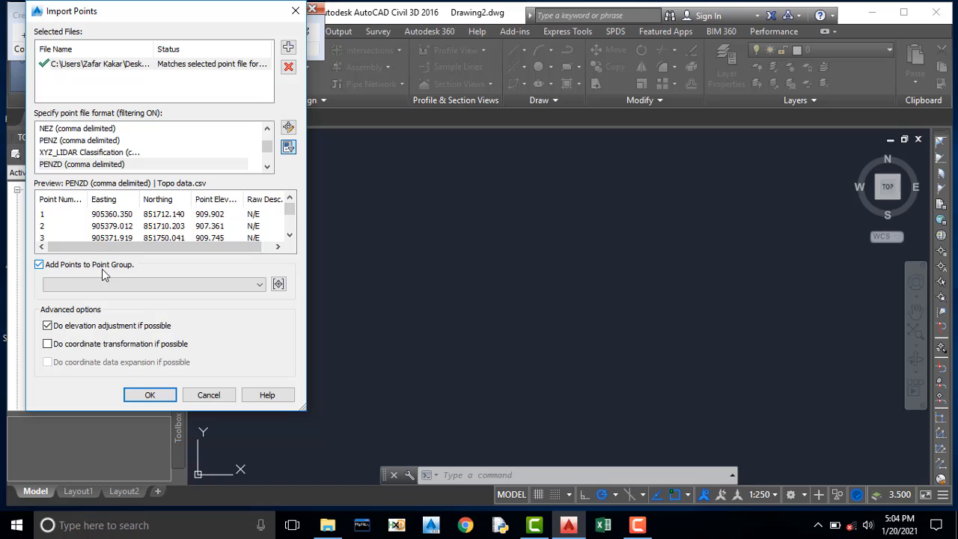
{"action": "left_click", "coordinate": [279, 285]}
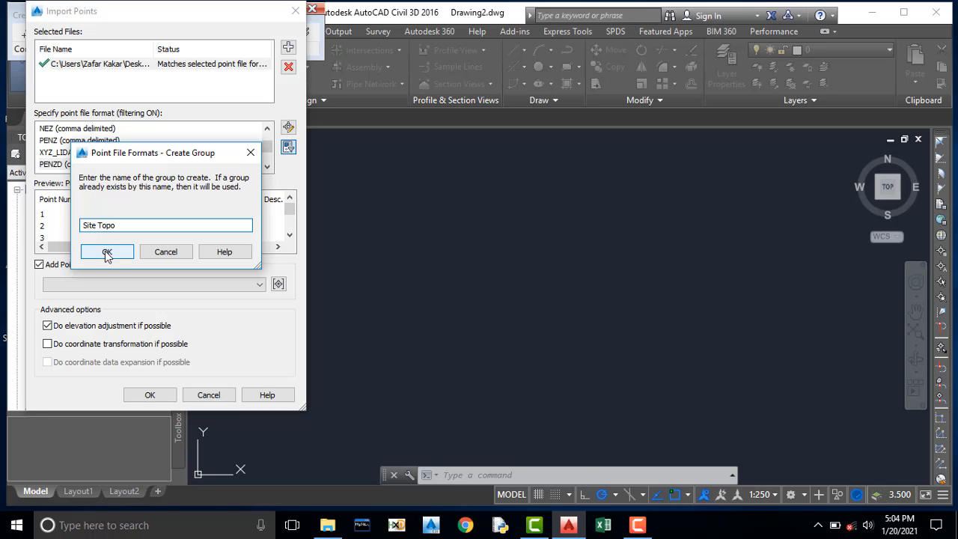
{"action": "left_click", "coordinate": [107, 253]}
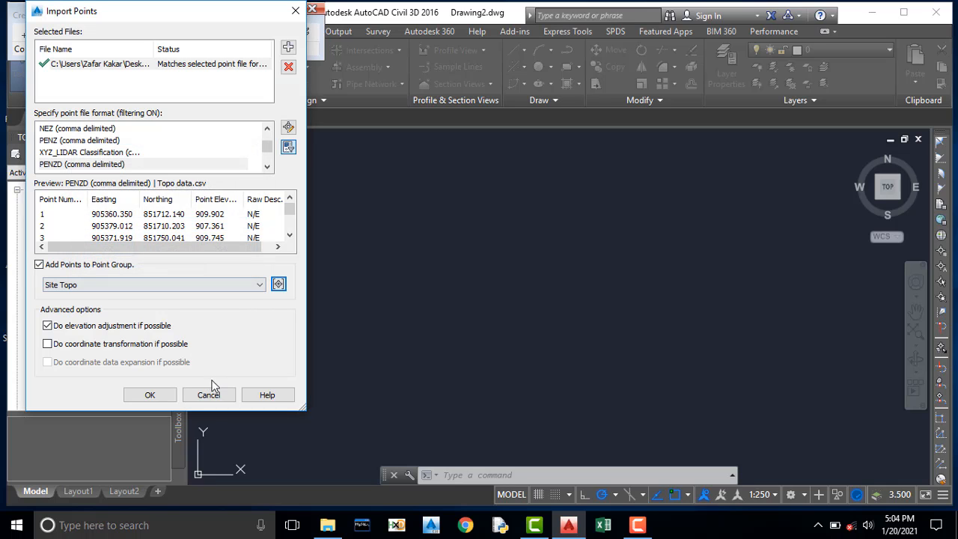
{"action": "left_click", "coordinate": [163, 395]}
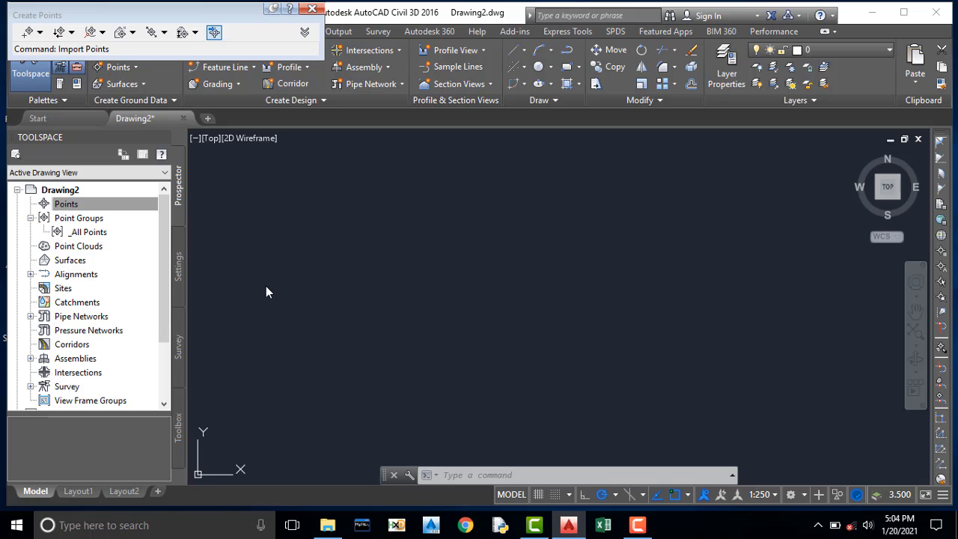
Set the Site Topo point group's point label style to Northing and Easting, and inspect the labels in the drawing.
{"action": "scroll", "coordinate": [464, 311], "scroll_direction": "up", "scroll_amount": 10}
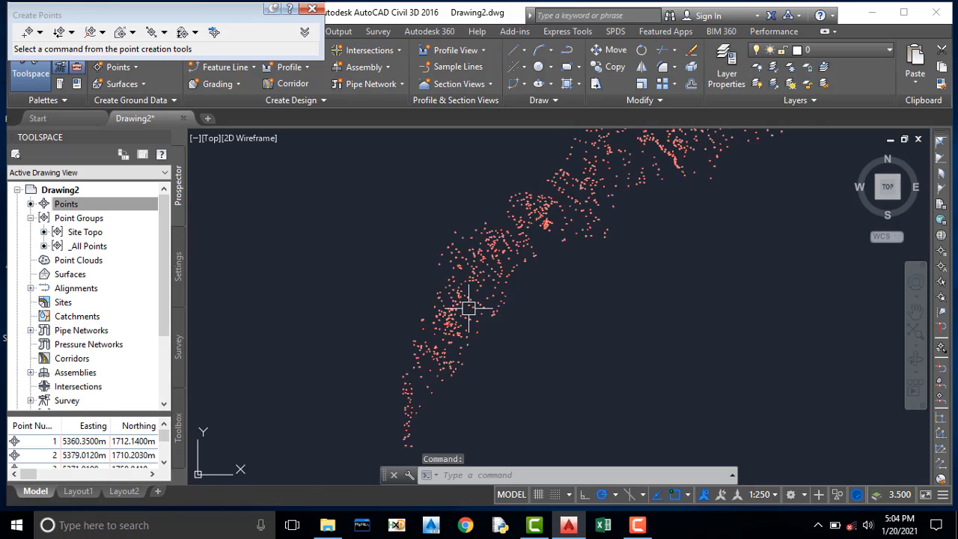
{"action": "scroll", "coordinate": [439, 271], "scroll_direction": "up", "scroll_amount": 4}
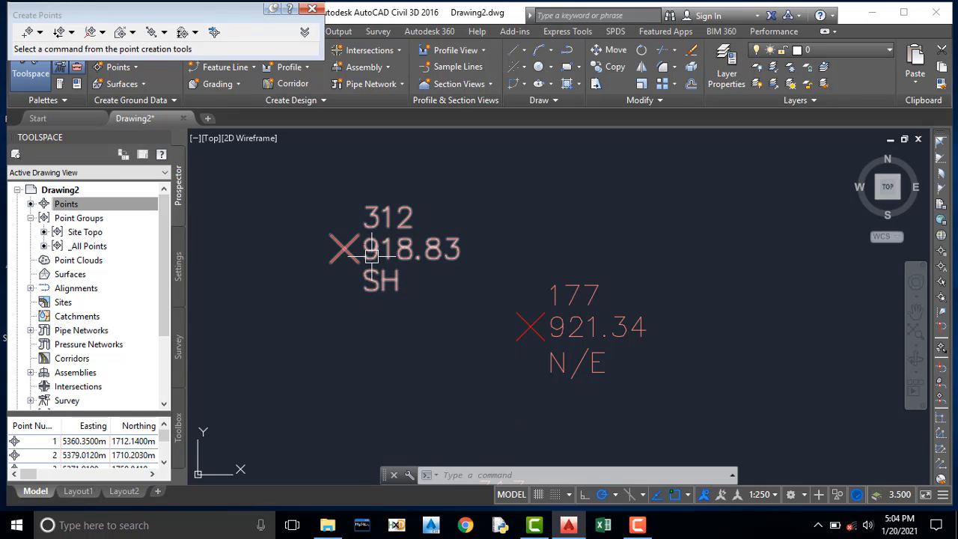
{"action": "mouse_move", "coordinate": [371, 254]}
{"action": "left_click", "coordinate": [82, 219]}
{"action": "right_click", "coordinate": [78, 233]}
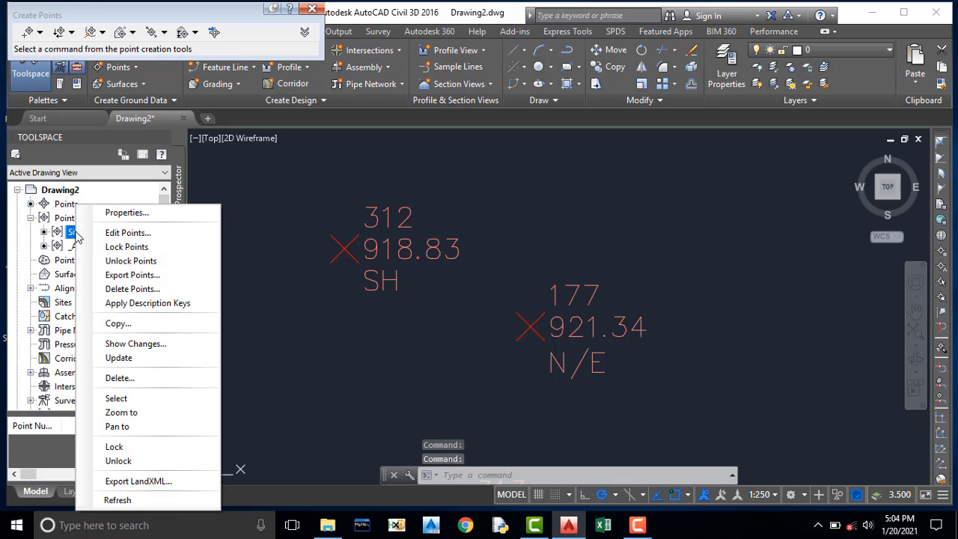
{"action": "left_click", "coordinate": [145, 212]}
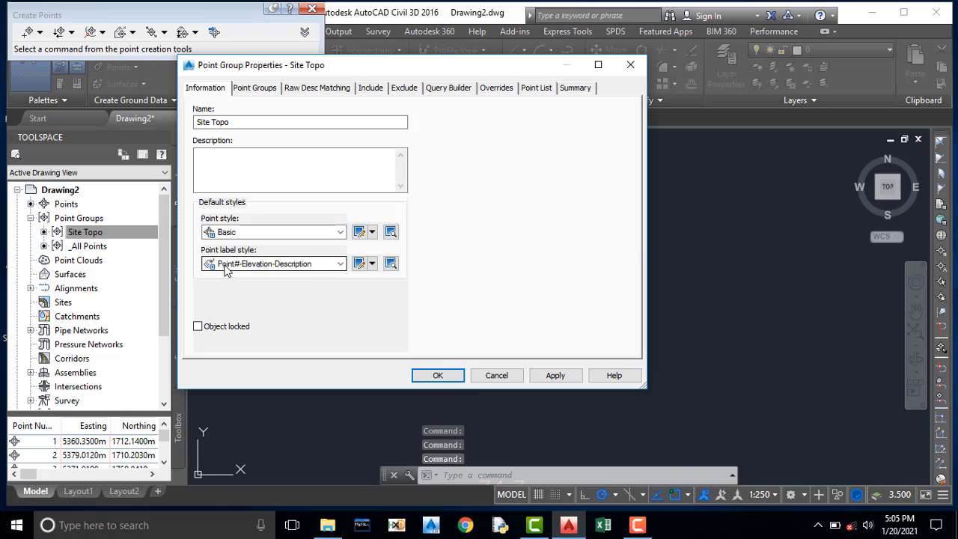
{"action": "left_click", "coordinate": [294, 267]}
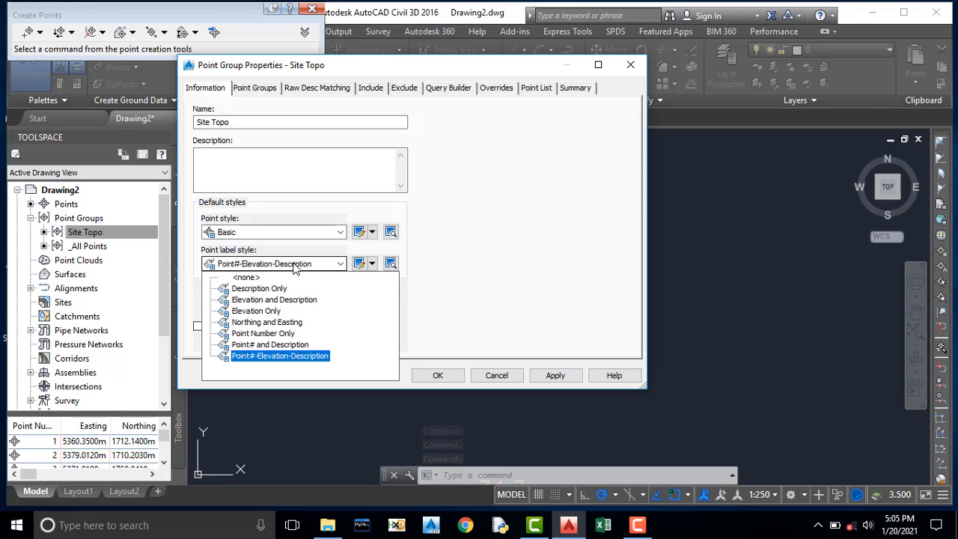
{"action": "left_click", "coordinate": [259, 322]}
{"action": "left_click", "coordinate": [555, 374]}
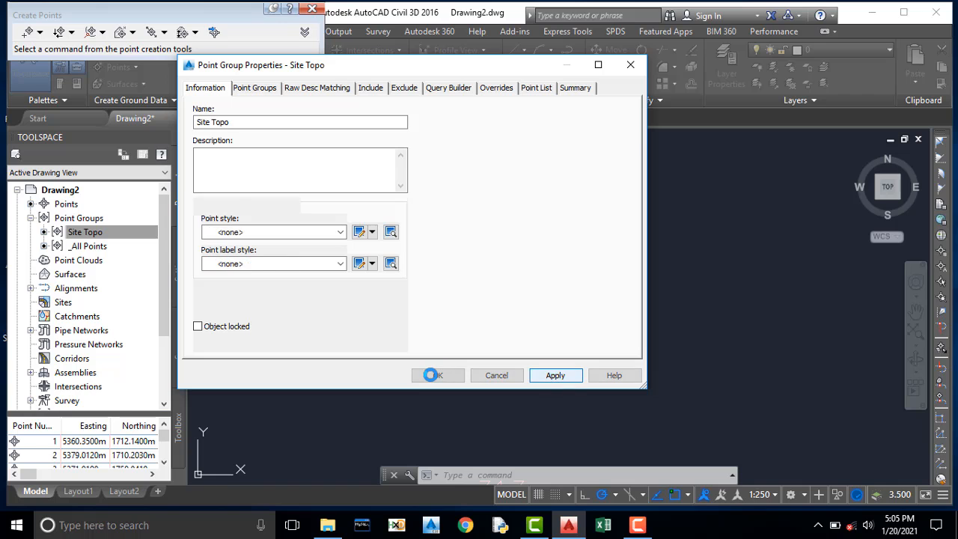
{"action": "left_click", "coordinate": [433, 375]}
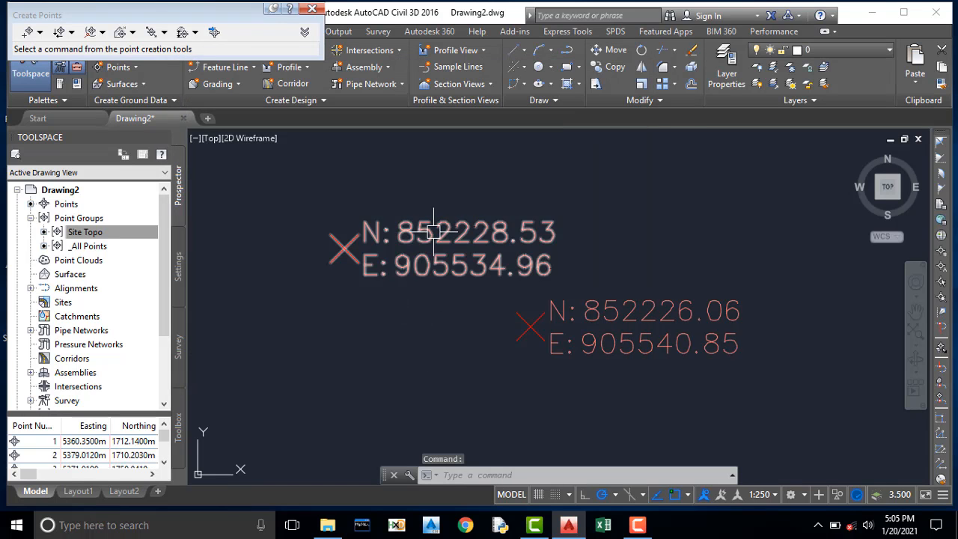
{"action": "scroll", "coordinate": [434, 236], "scroll_direction": "down", "scroll_amount": 5}
{"action": "scroll", "coordinate": [349, 274], "scroll_direction": "up", "scroll_amount": 5}
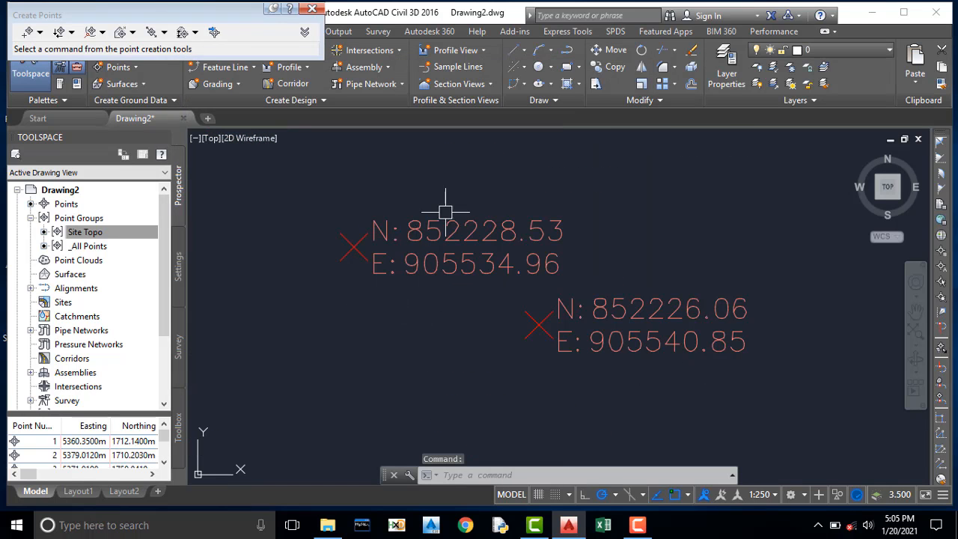
{"action": "scroll", "coordinate": [445, 211], "scroll_direction": "down", "scroll_amount": 2}
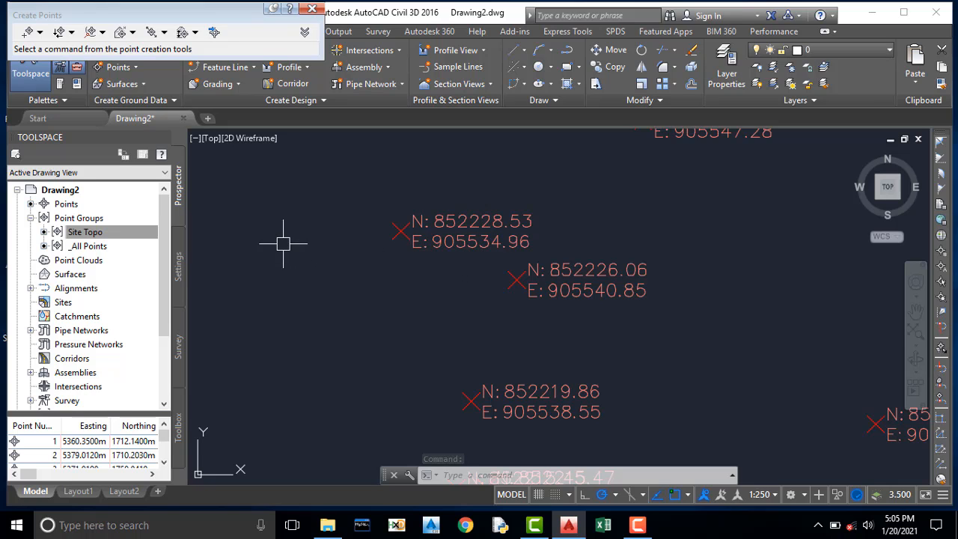
{"action": "scroll", "coordinate": [408, 235], "scroll_direction": "down", "scroll_amount": 2}
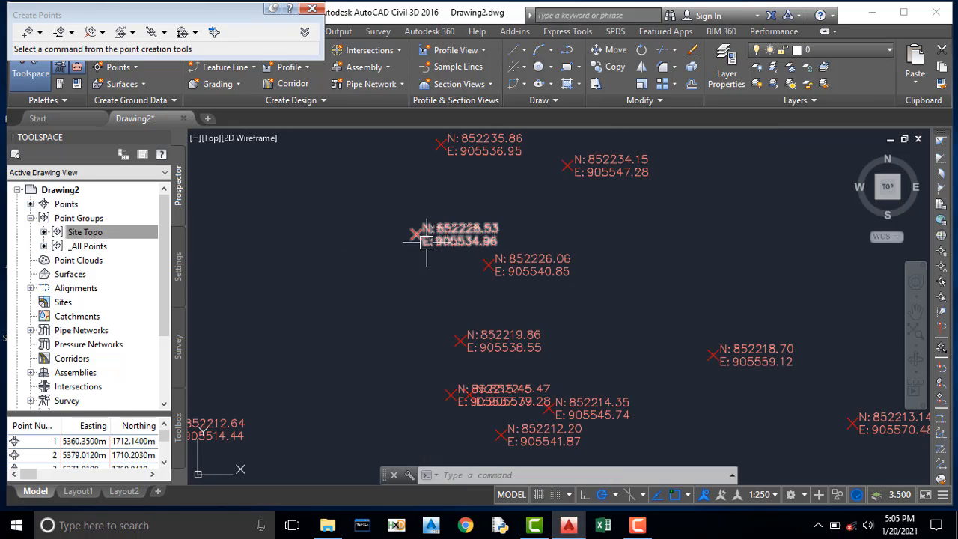
{"action": "scroll", "coordinate": [392, 234], "scroll_direction": "up", "scroll_amount": 4}
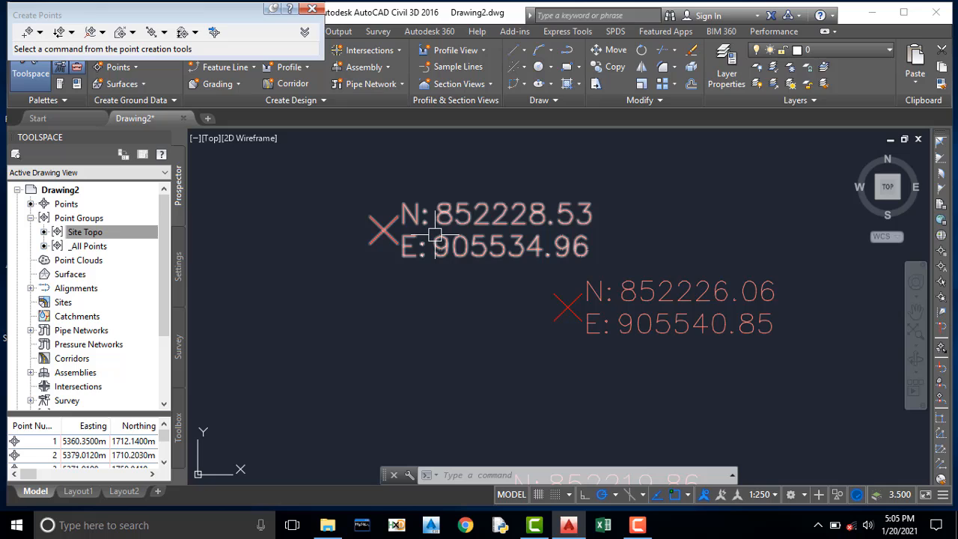
Set the Site Topo point group's point label style to <none>, keeping the Basic point style.
{"action": "right_click", "coordinate": [101, 235]}
{"action": "left_click", "coordinate": [157, 217]}
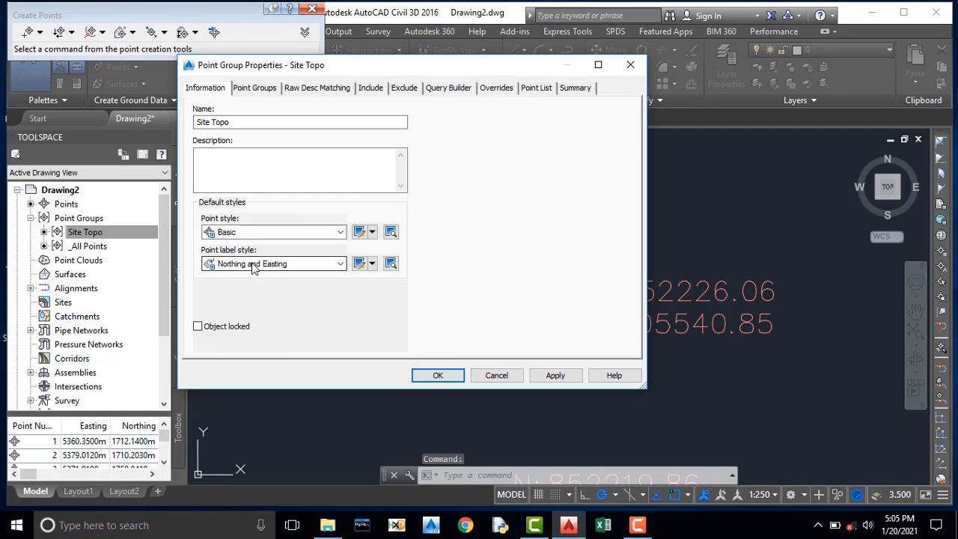
{"action": "left_click", "coordinate": [245, 267]}
{"action": "left_click", "coordinate": [239, 275]}
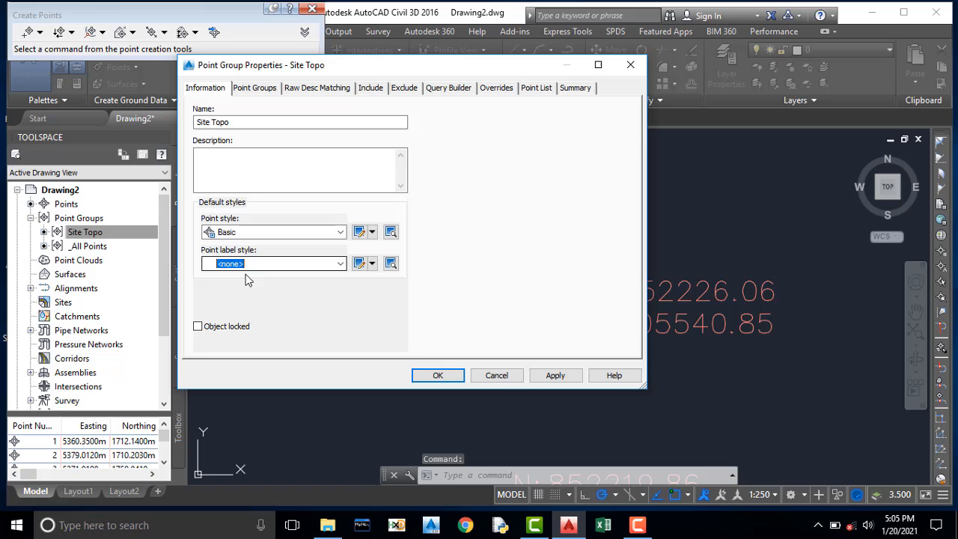
{"action": "left_click", "coordinate": [553, 375]}
{"action": "left_click", "coordinate": [441, 376]}
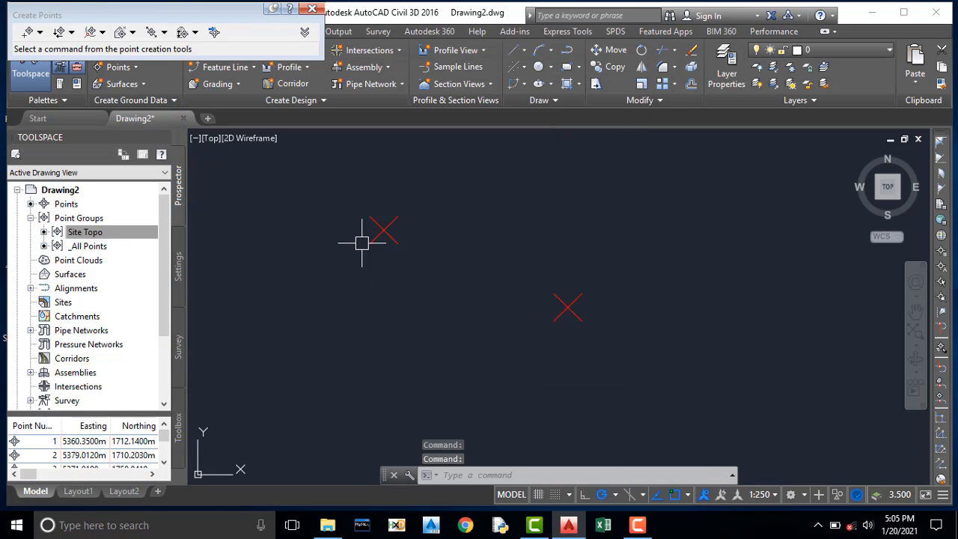
Start a new TIN surface on layer C-TOPO and name it My Surface.
{"action": "scroll", "coordinate": [361, 243], "scroll_direction": "down", "scroll_amount": 10}
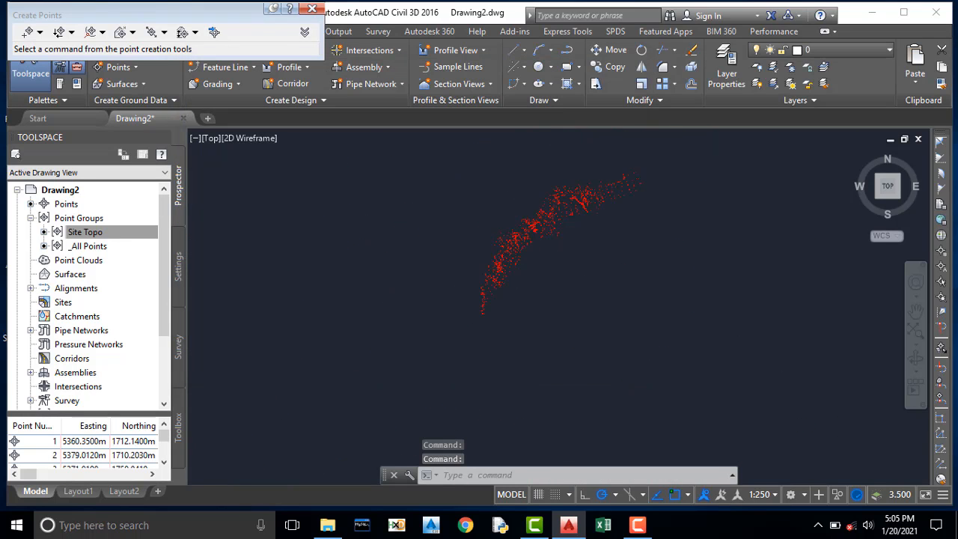
{"action": "scroll", "coordinate": [523, 224], "scroll_direction": "up", "scroll_amount": 4}
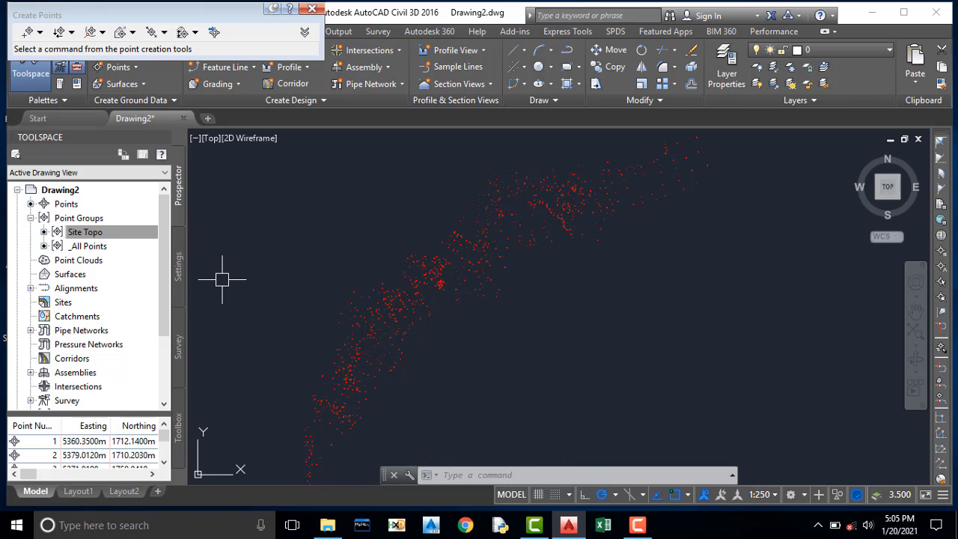
{"action": "right_click", "coordinate": [68, 277]}
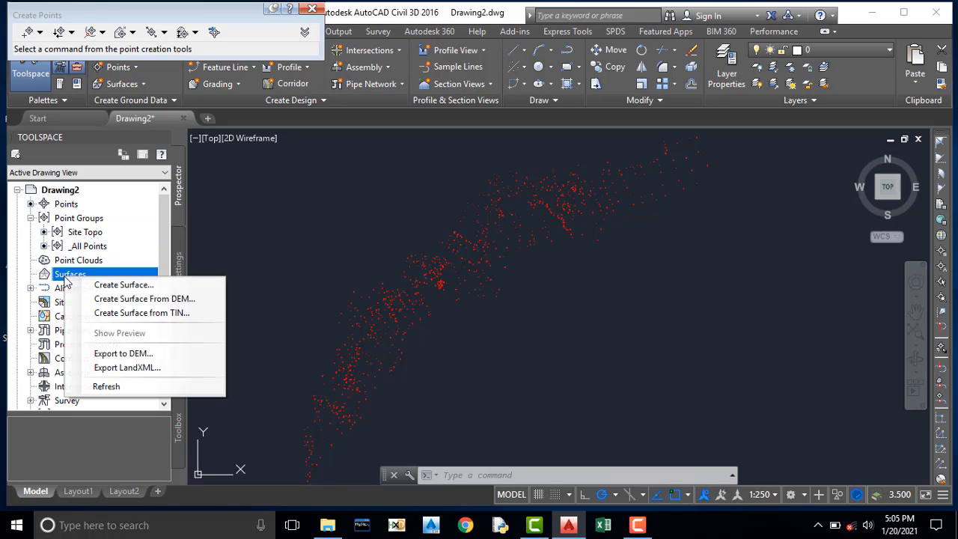
{"action": "left_click", "coordinate": [120, 283]}
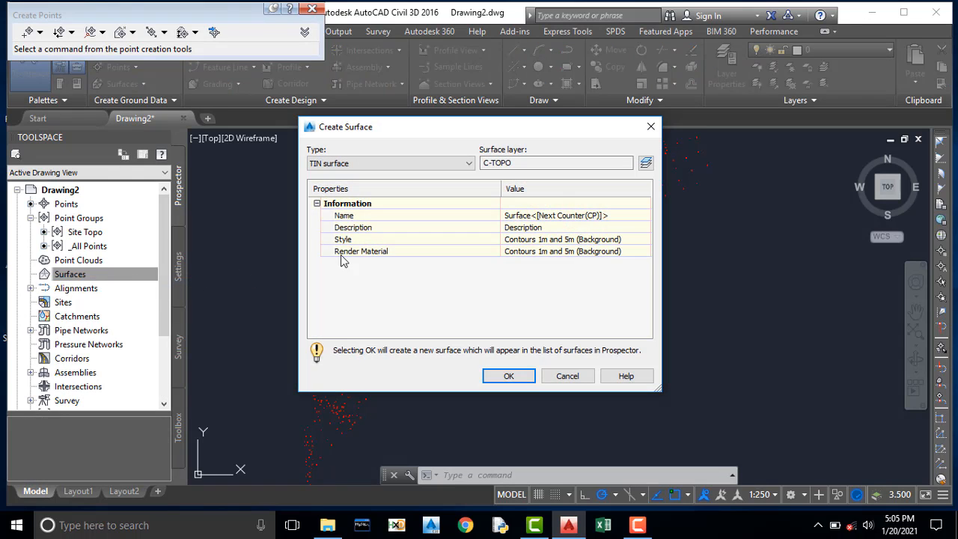
{"action": "left_click", "coordinate": [557, 215]}
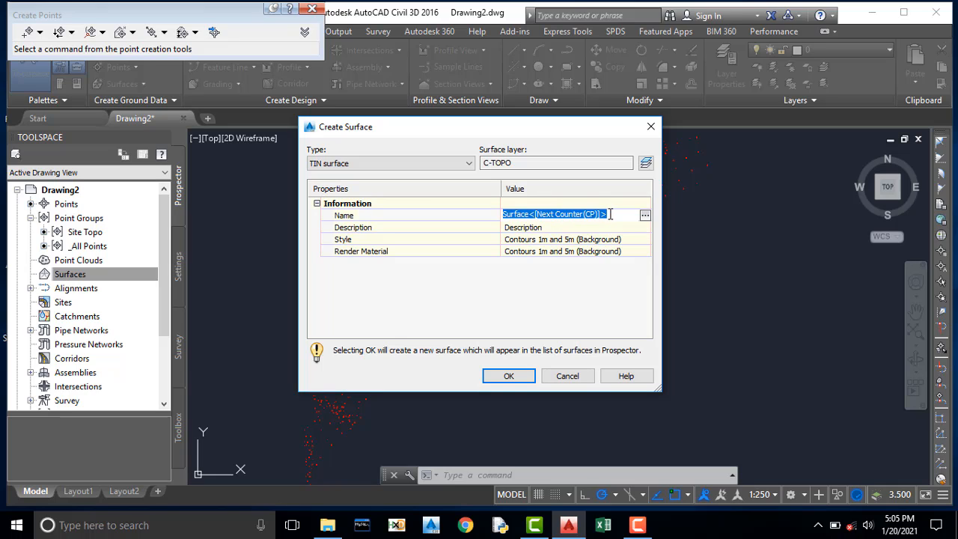
{"action": "type", "text": "My Surface"}
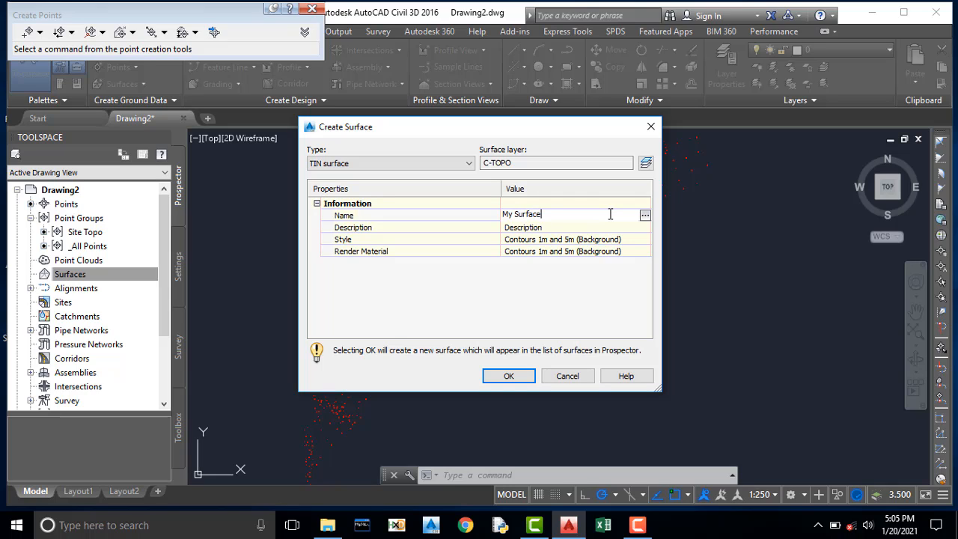
{"action": "key", "text": "Return"}
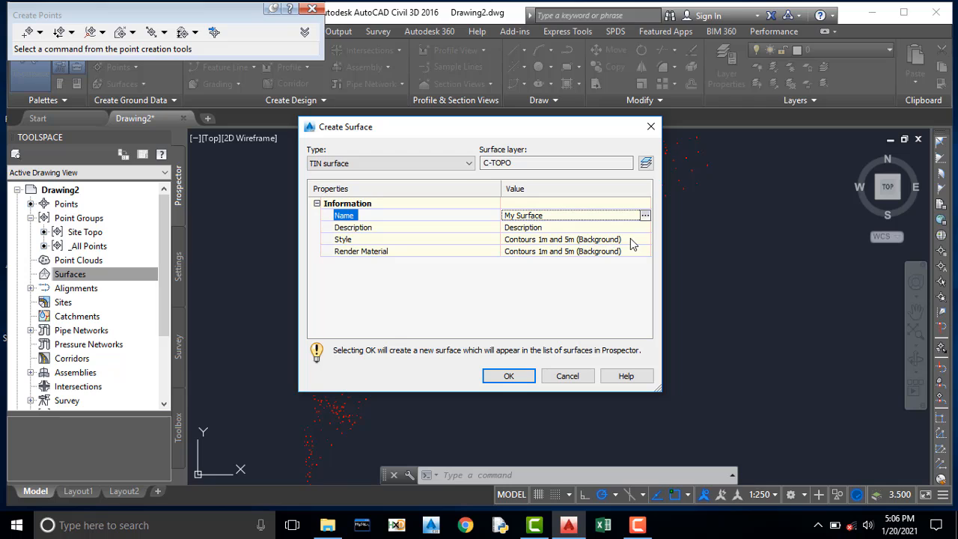
Set the new surface's style to Contours 1m and 5m (Design) and create the surface.
{"action": "left_click", "coordinate": [630, 239]}
{"action": "left_click", "coordinate": [644, 239]}
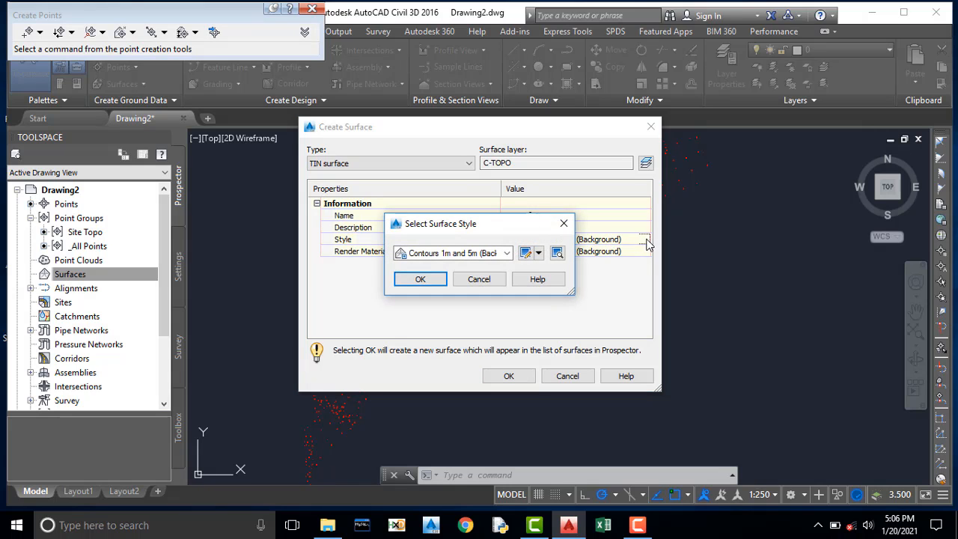
{"action": "left_click", "coordinate": [506, 253]}
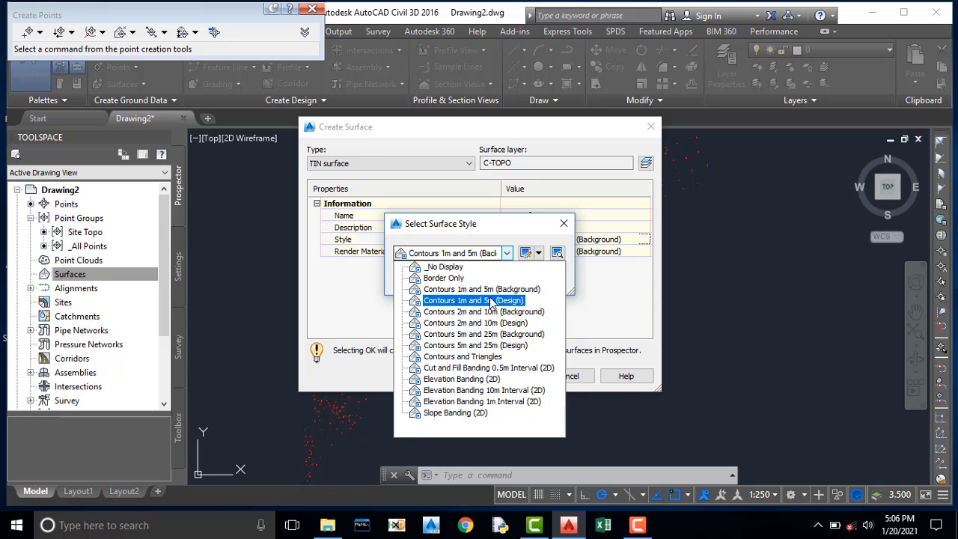
{"action": "left_click", "coordinate": [490, 300]}
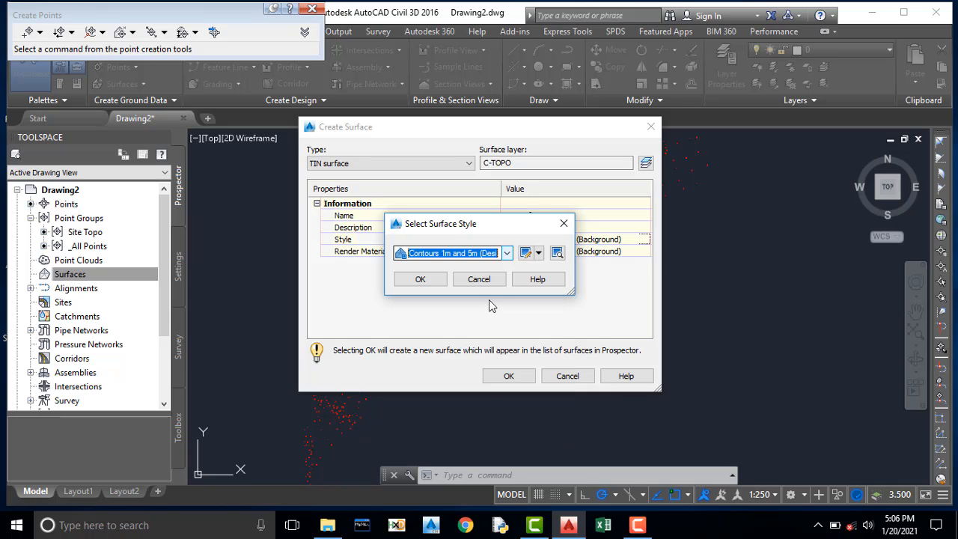
{"action": "left_click", "coordinate": [425, 281]}
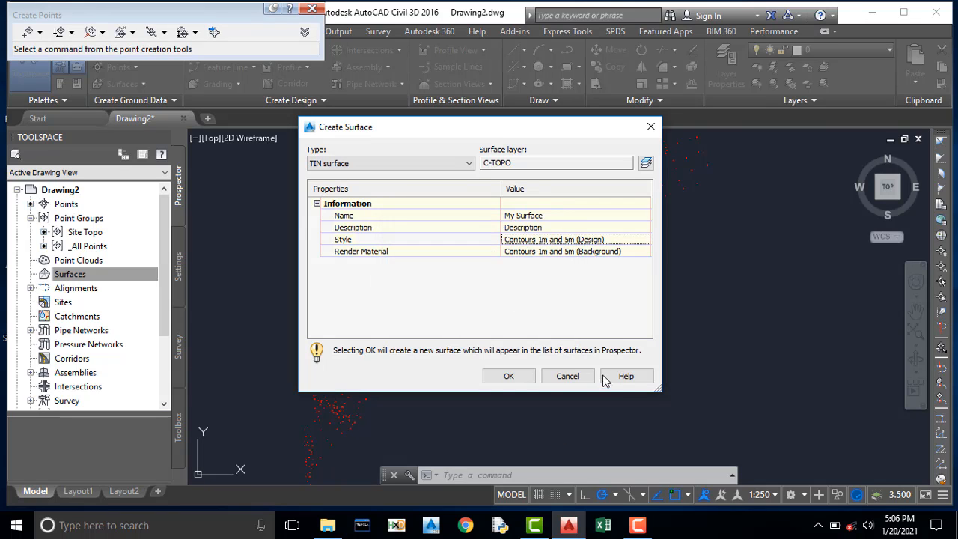
{"action": "left_click", "coordinate": [508, 377]}
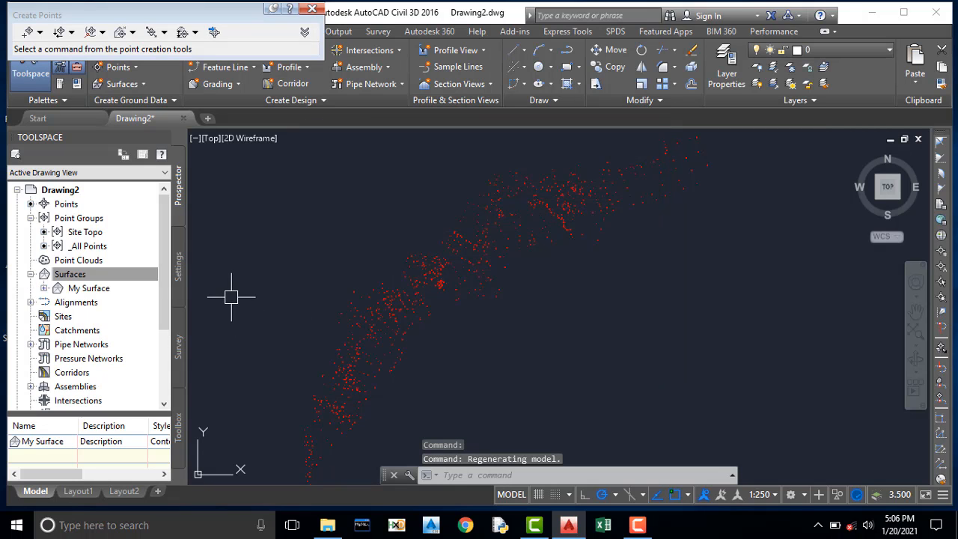
Expand the definition of My Surface and open the list of point groups that can be added to it.
{"action": "left_click", "coordinate": [104, 276]}
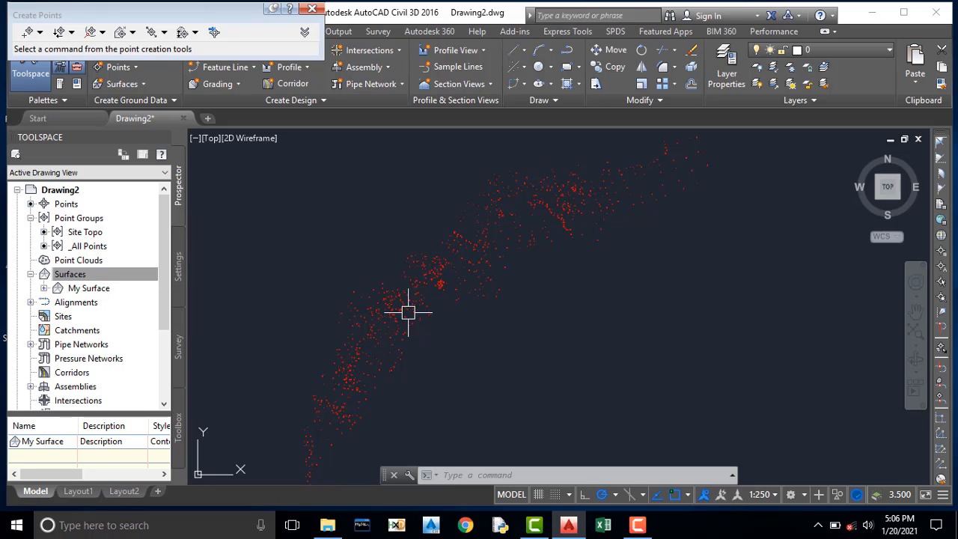
{"action": "scroll", "coordinate": [392, 320], "scroll_direction": "up", "scroll_amount": 2}
{"action": "scroll", "coordinate": [444, 294], "scroll_direction": "down", "scroll_amount": 2}
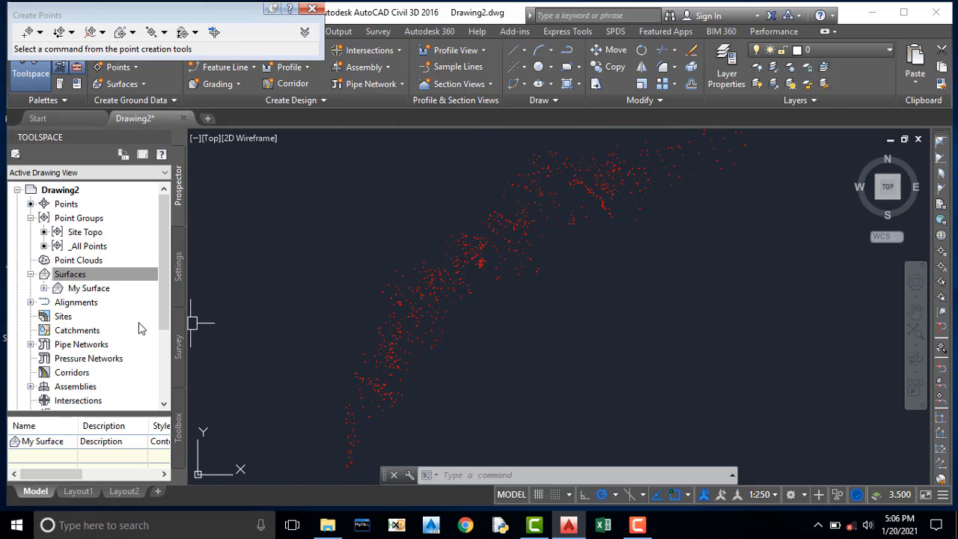
{"action": "left_click", "coordinate": [43, 289]}
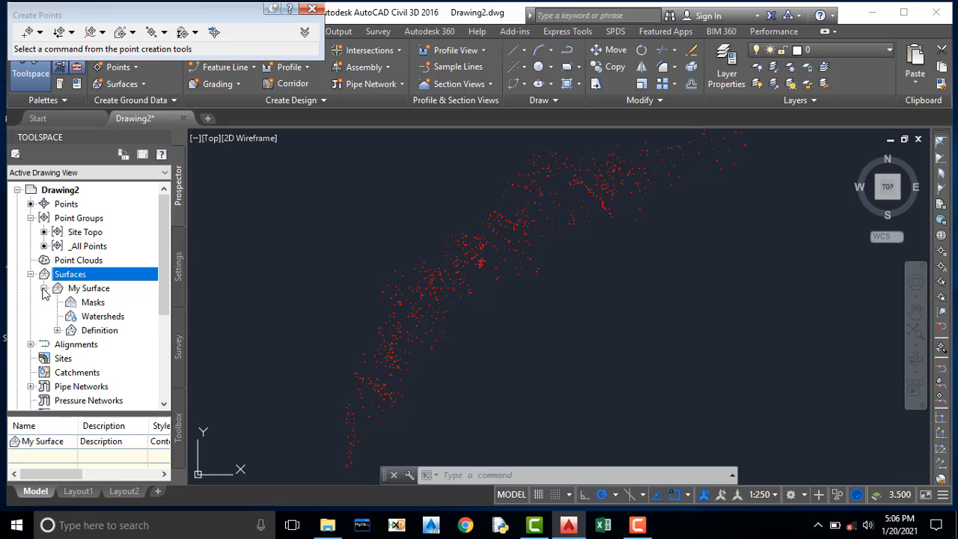
{"action": "left_click", "coordinate": [57, 330]}
{"action": "scroll", "coordinate": [59, 338], "scroll_direction": "down", "scroll_amount": 1}
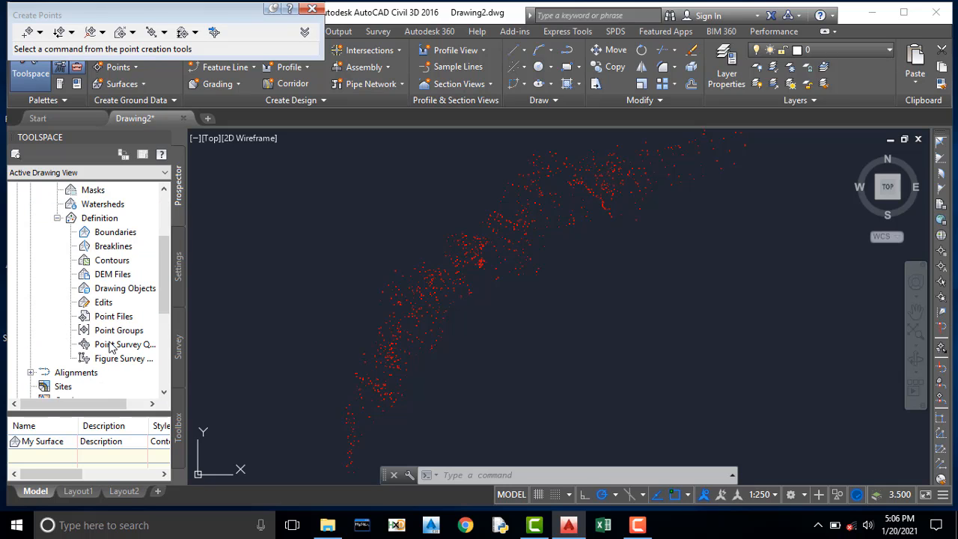
{"action": "left_click", "coordinate": [106, 334]}
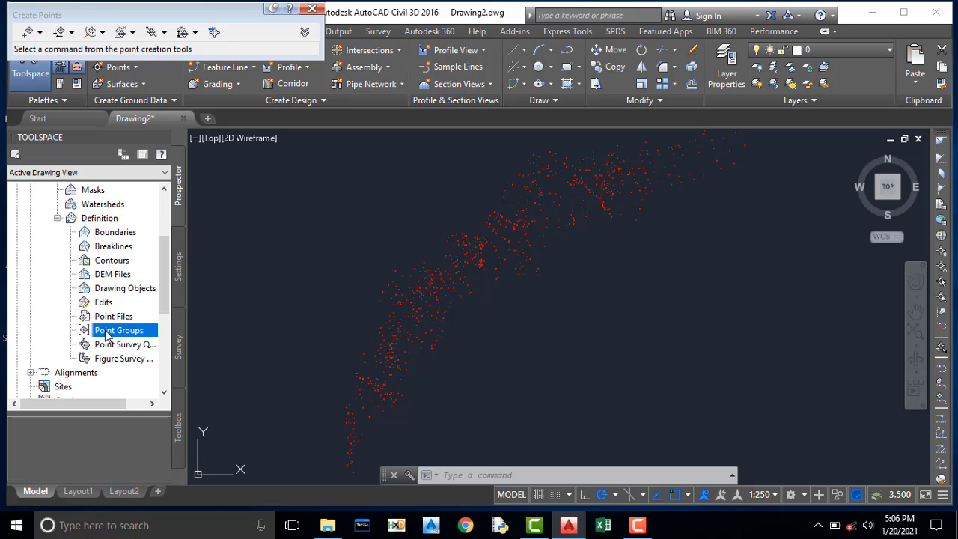
{"action": "right_click", "coordinate": [106, 333]}
{"action": "left_click", "coordinate": [144, 341]}
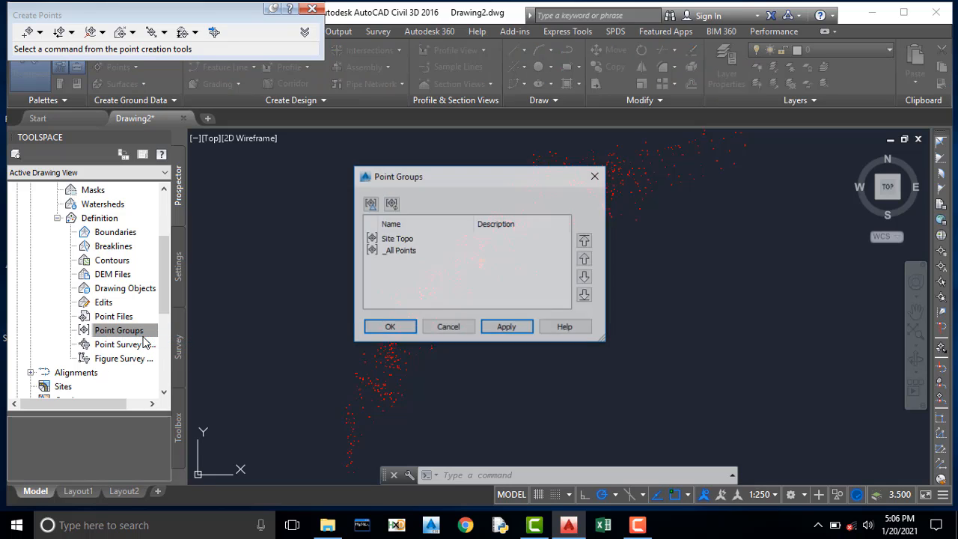
Add the Site Topo point group, not _All Points, to the definition of My Surface.
{"action": "left_click", "coordinate": [396, 239]}
{"action": "left_click", "coordinate": [391, 252]}
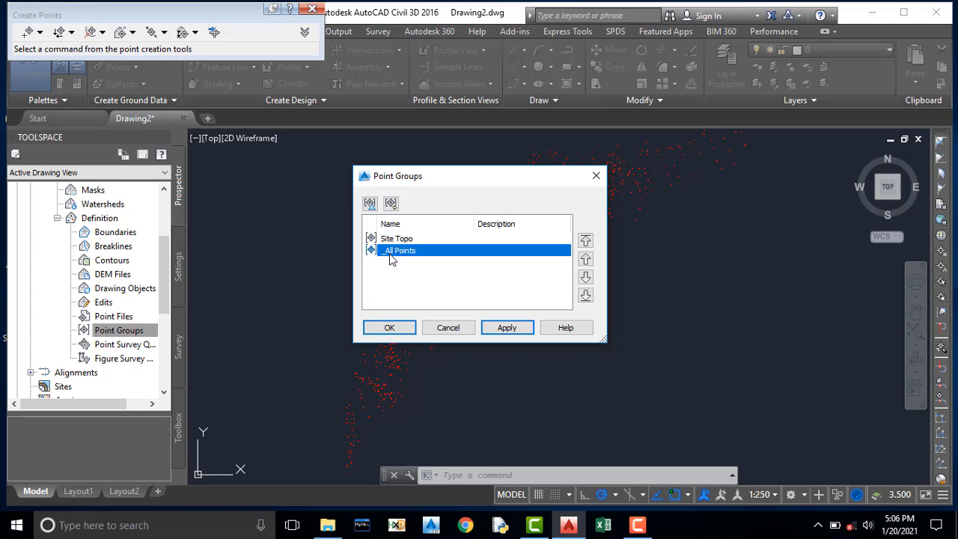
{"action": "left_click", "coordinate": [390, 240]}
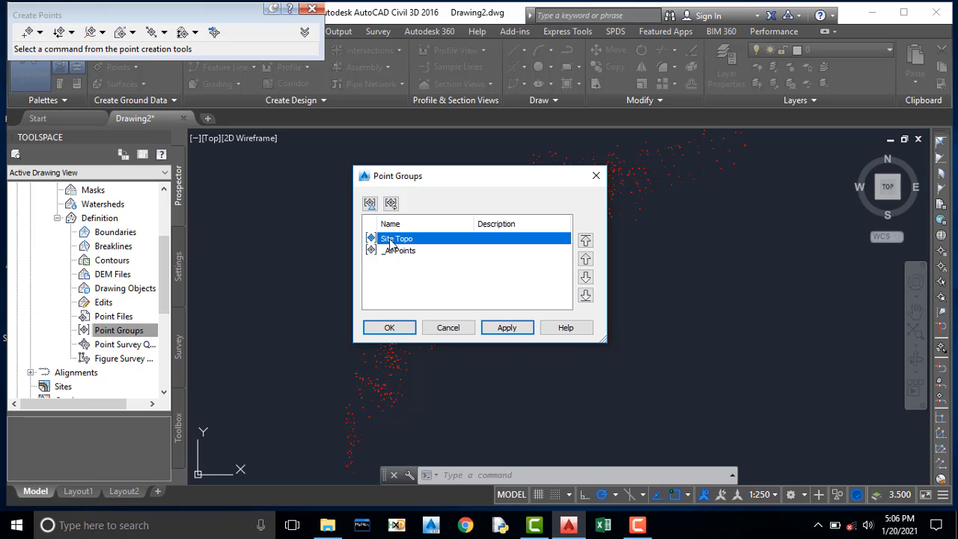
{"action": "left_click", "coordinate": [391, 253]}
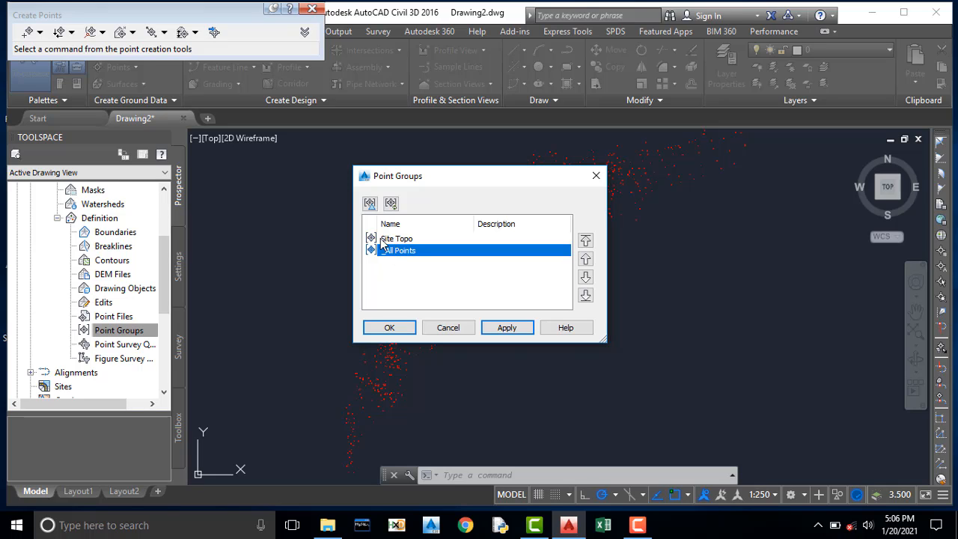
{"action": "left_click", "coordinate": [383, 239]}
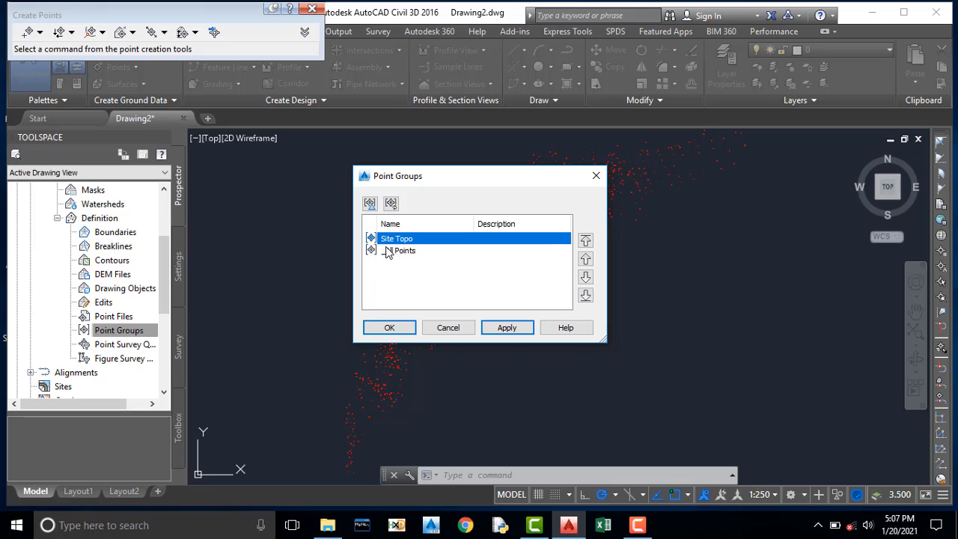
{"action": "left_click", "coordinate": [388, 255]}
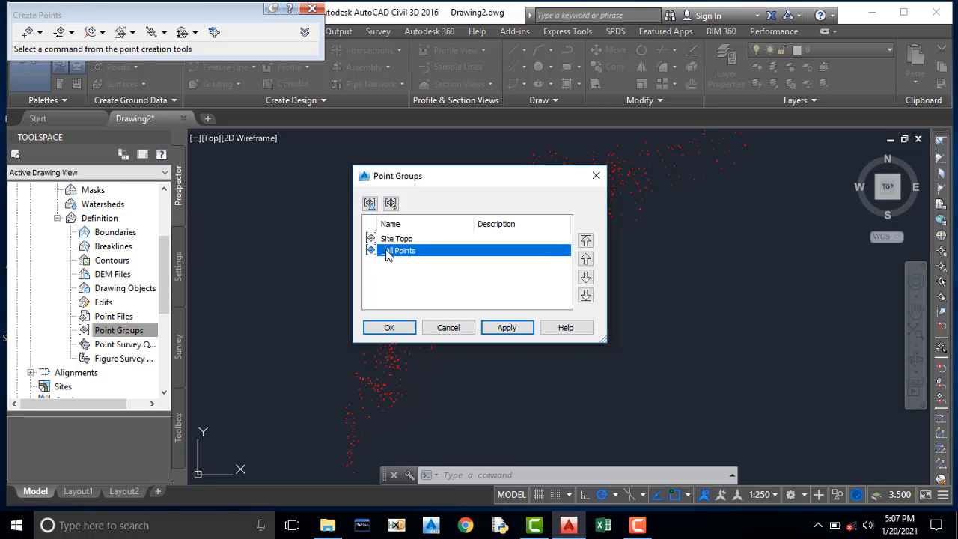
{"action": "left_click", "coordinate": [388, 239]}
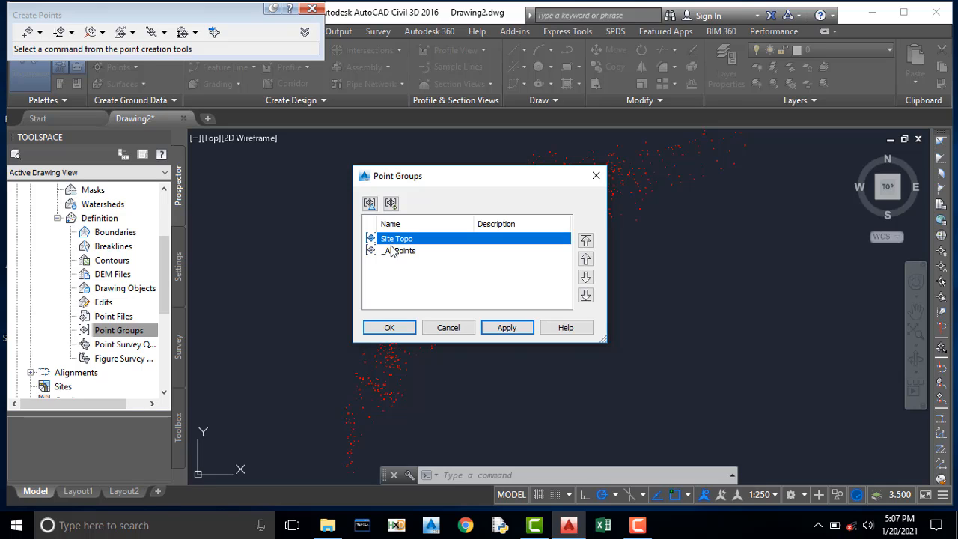
{"action": "left_click", "coordinate": [392, 254]}
{"action": "left_click", "coordinate": [391, 240]}
{"action": "left_click", "coordinate": [505, 329]}
{"action": "left_click", "coordinate": [386, 328]}
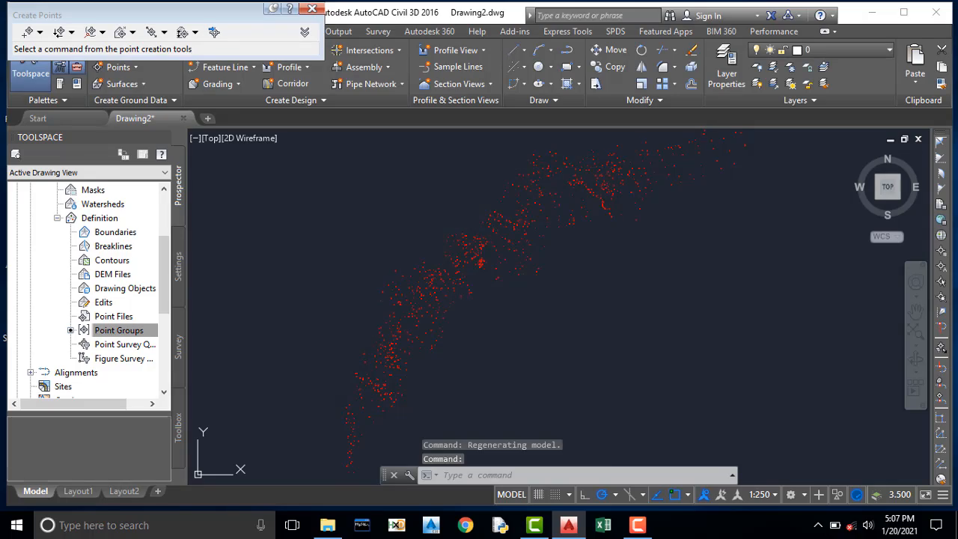
Examine the generated contours across My Surface, both close up and along its outer border.
{"action": "scroll", "coordinate": [517, 236], "scroll_direction": "up", "scroll_amount": 4}
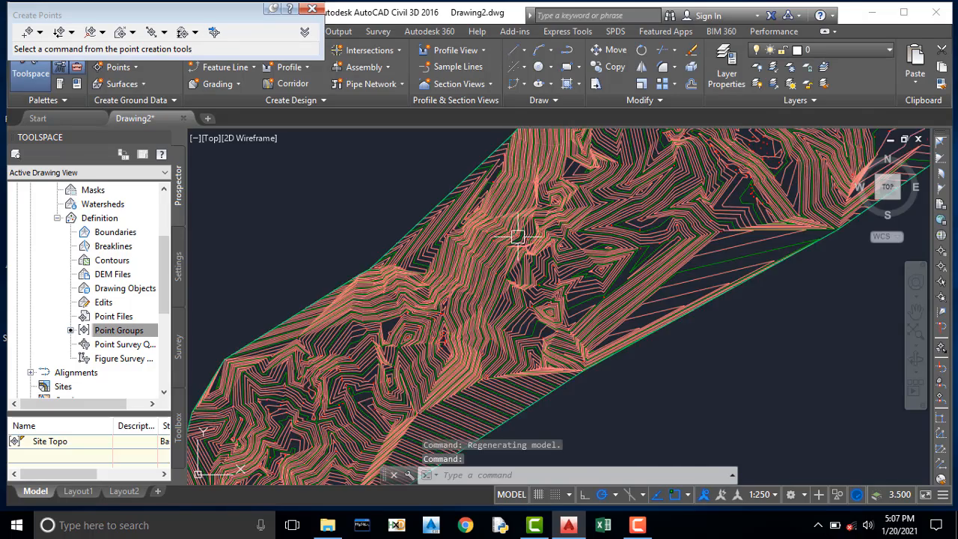
{"action": "scroll", "coordinate": [517, 236], "scroll_direction": "up", "scroll_amount": 3}
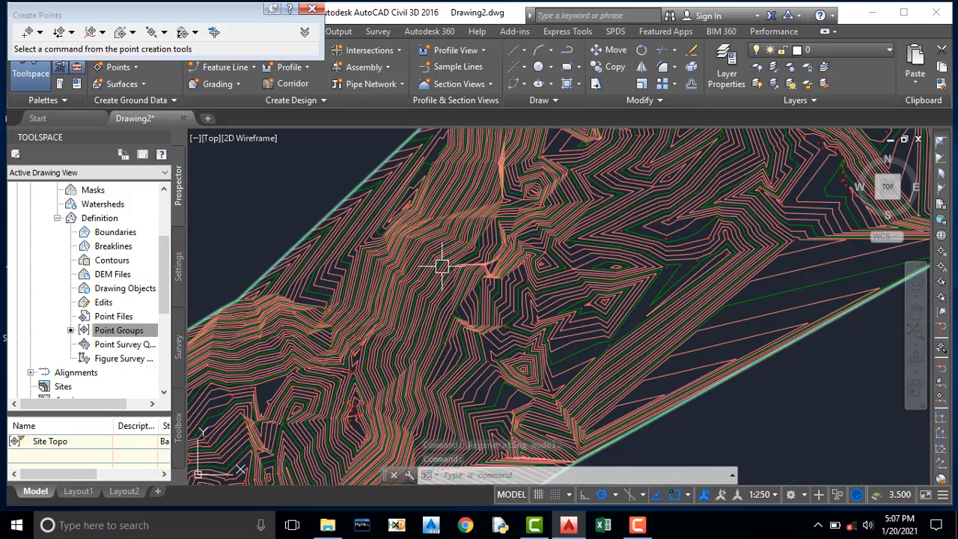
{"action": "scroll", "coordinate": [444, 234], "scroll_direction": "down", "scroll_amount": 2}
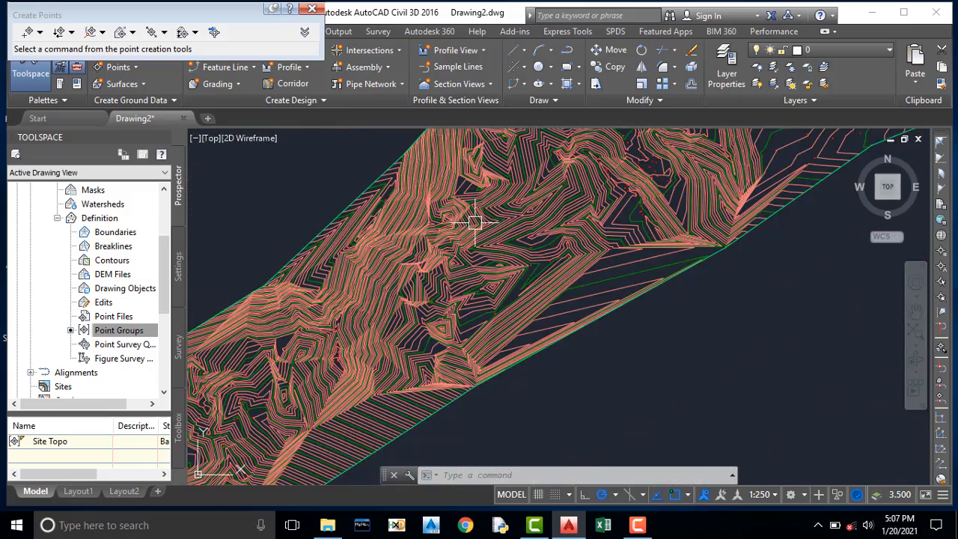
{"action": "scroll", "coordinate": [474, 222], "scroll_direction": "down", "scroll_amount": 3}
{"action": "scroll", "coordinate": [520, 276], "scroll_direction": "up", "scroll_amount": 5}
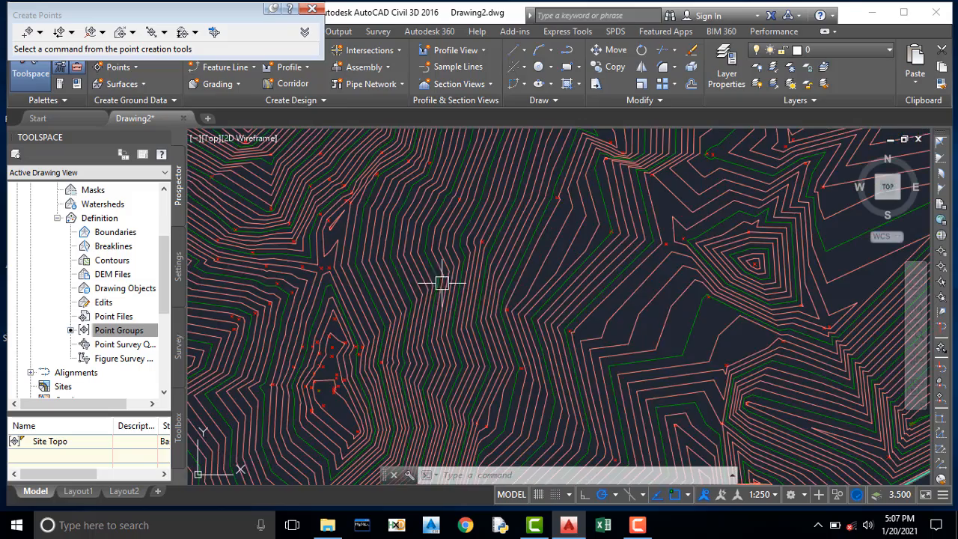
{"action": "scroll", "coordinate": [441, 283], "scroll_direction": "down", "scroll_amount": 5}
{"action": "scroll", "coordinate": [430, 286], "scroll_direction": "up", "scroll_amount": 5}
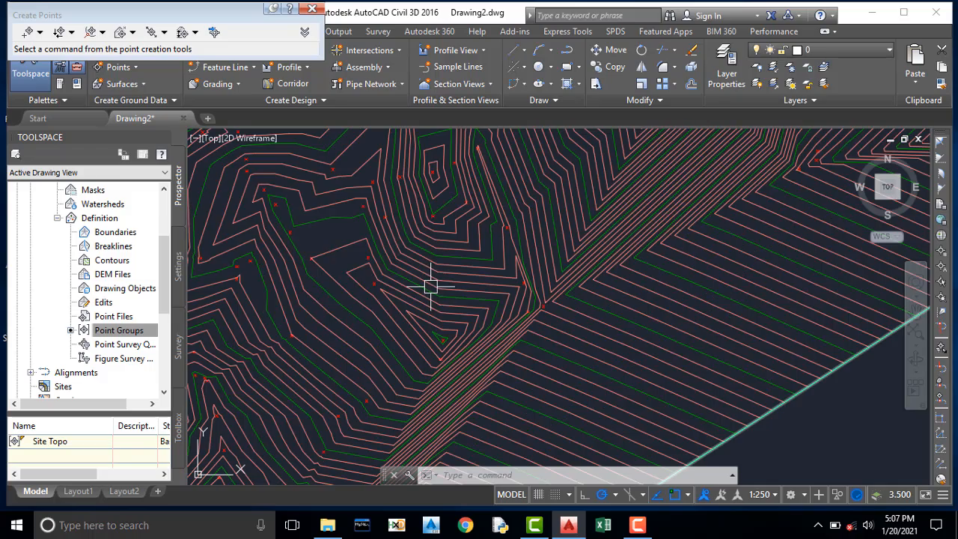
{"action": "scroll", "coordinate": [464, 266], "scroll_direction": "down", "scroll_amount": 5}
{"action": "scroll", "coordinate": [493, 258], "scroll_direction": "up", "scroll_amount": 5}
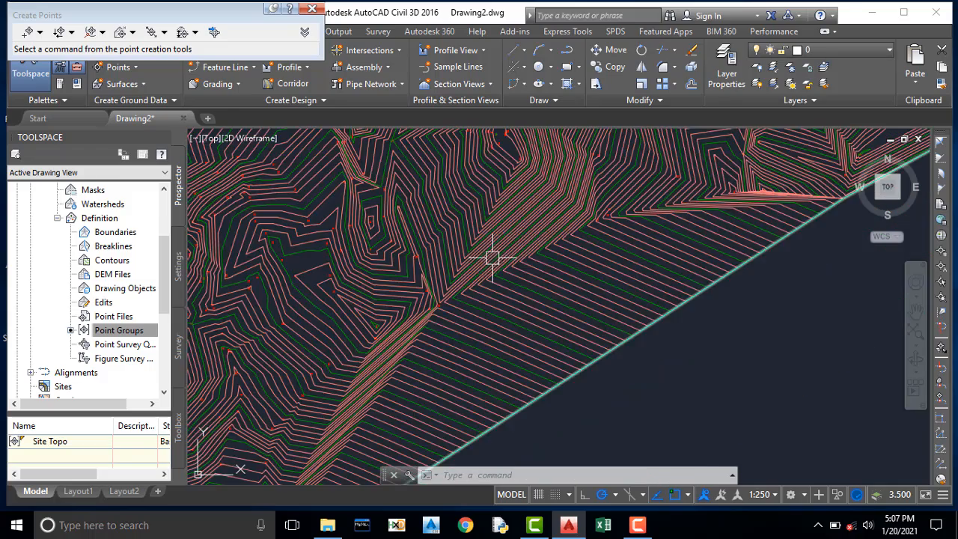
{"action": "scroll", "coordinate": [492, 258], "scroll_direction": "up", "scroll_amount": 2}
{"action": "scroll", "coordinate": [482, 258], "scroll_direction": "down", "scroll_amount": 1}
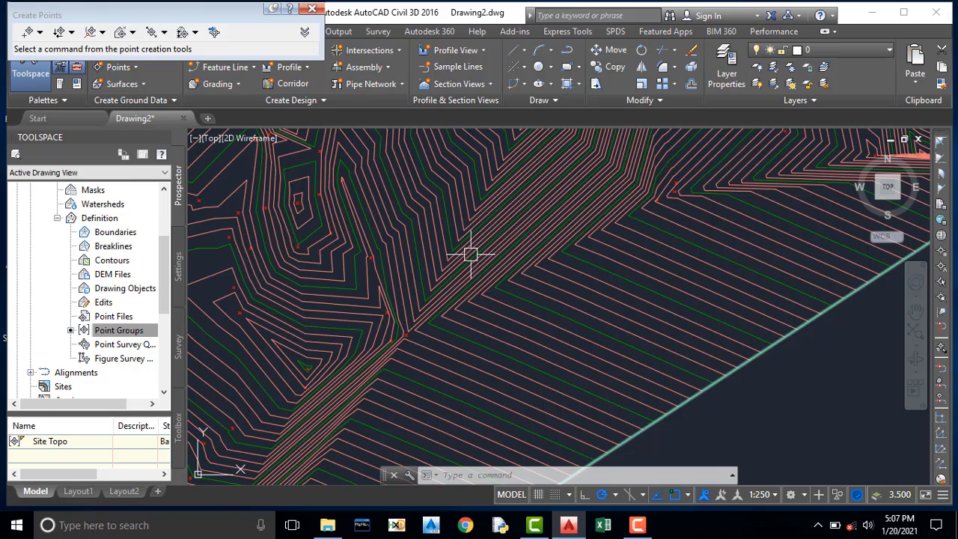
{"action": "scroll", "coordinate": [471, 254], "scroll_direction": "down", "scroll_amount": 2}
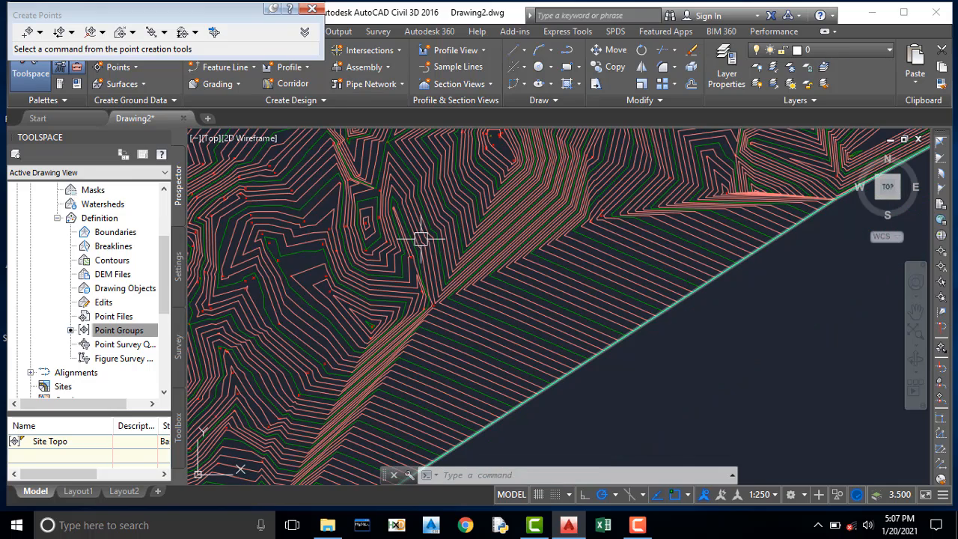
{"action": "scroll", "coordinate": [421, 228], "scroll_direction": "up", "scroll_amount": 2}
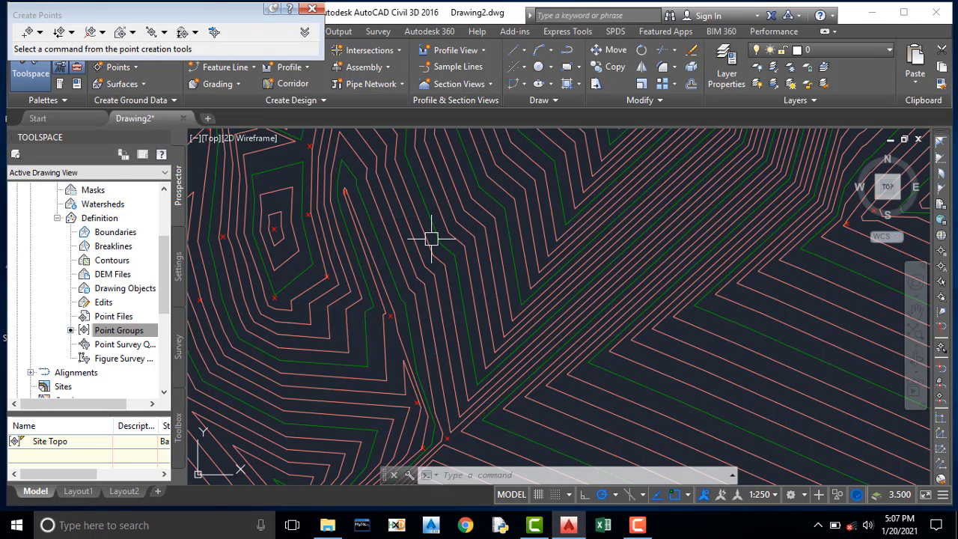
{"action": "scroll", "coordinate": [430, 239], "scroll_direction": "down", "scroll_amount": 2}
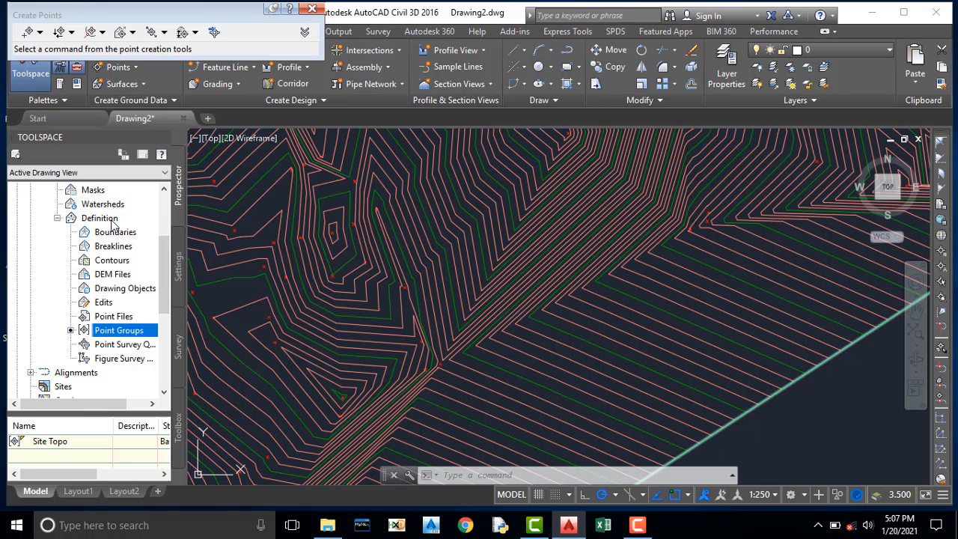
{"action": "scroll", "coordinate": [124, 247], "scroll_direction": "up", "scroll_amount": 3}
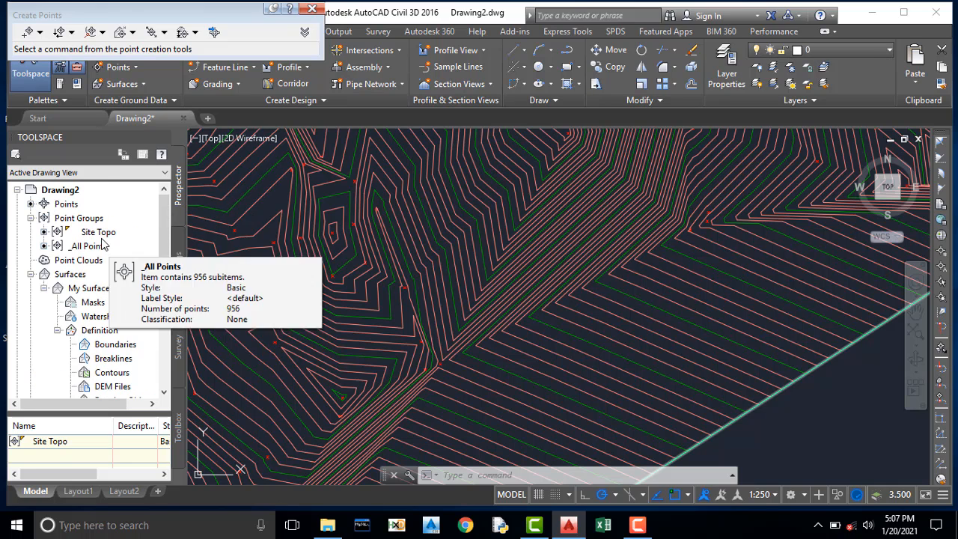
{"action": "left_click", "coordinate": [101, 234]}
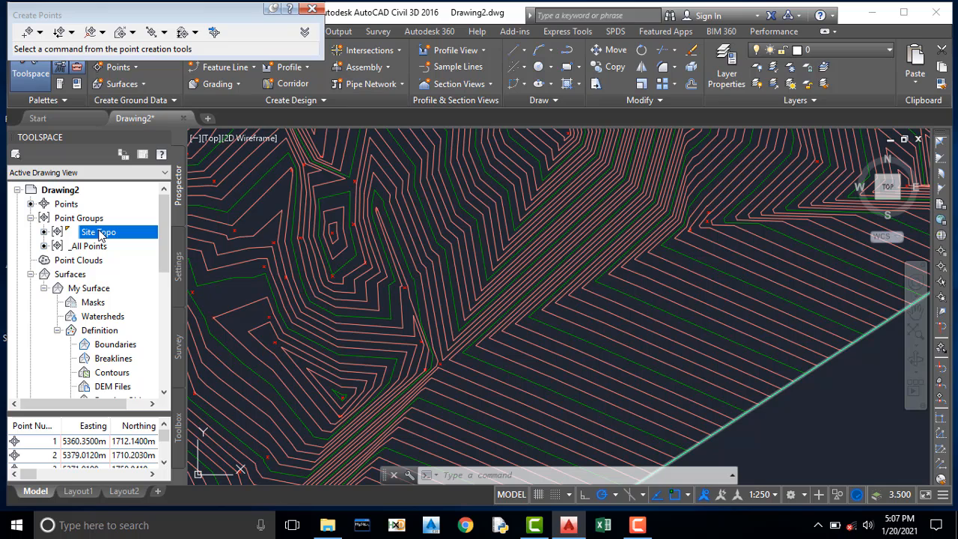
{"action": "right_click", "coordinate": [102, 233]}
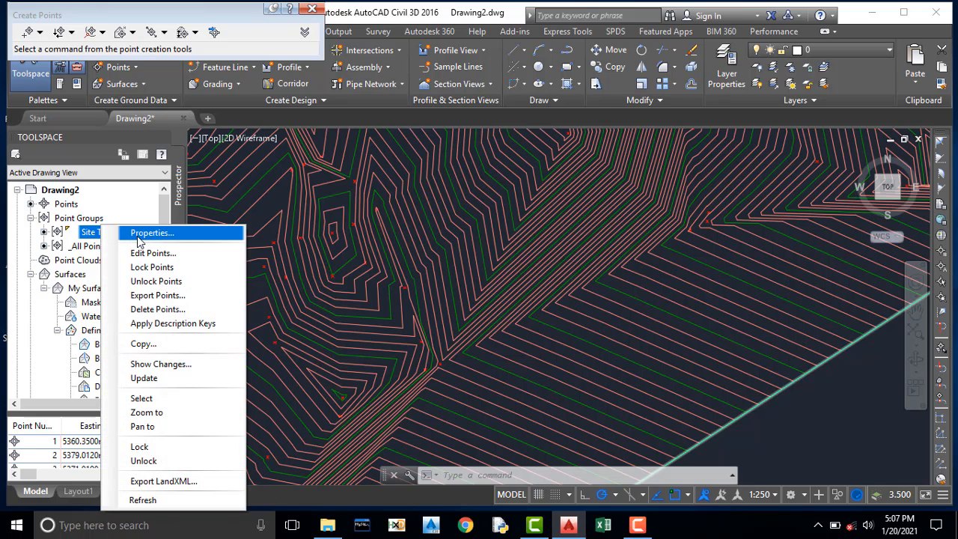
{"action": "left_click", "coordinate": [92, 233]}
Set the surface style of My Surface to Contours 2m and 10m (Design) in its properties and apply it.
{"action": "left_click", "coordinate": [80, 277]}
{"action": "left_click", "coordinate": [88, 290]}
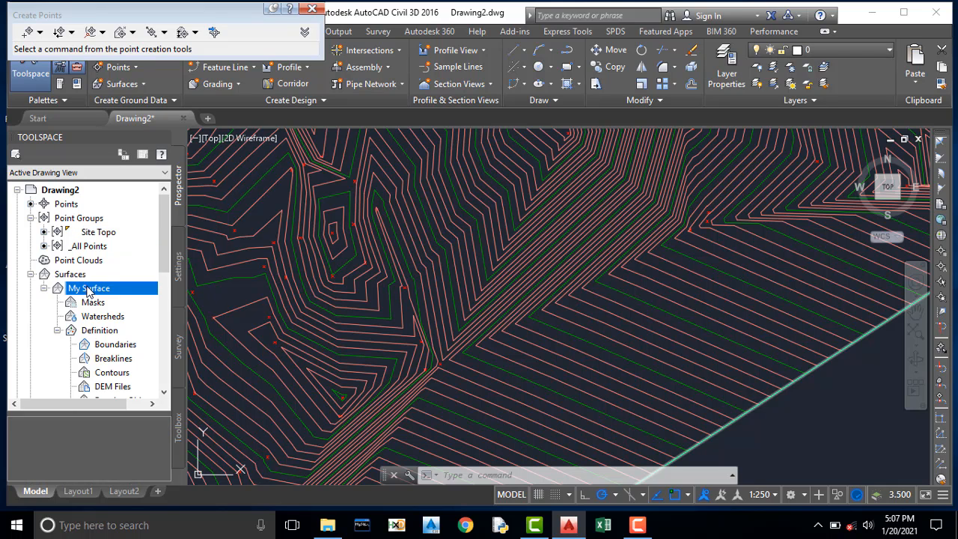
{"action": "right_click", "coordinate": [88, 290]}
{"action": "left_click", "coordinate": [133, 229]}
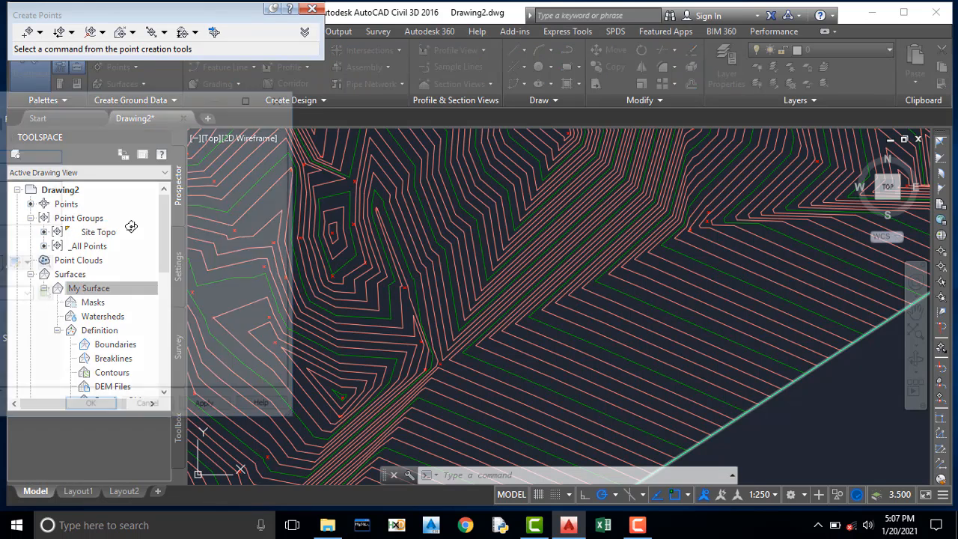
{"action": "left_click_drag", "start_coordinate": [146, 102], "coordinate": [334, 38]}
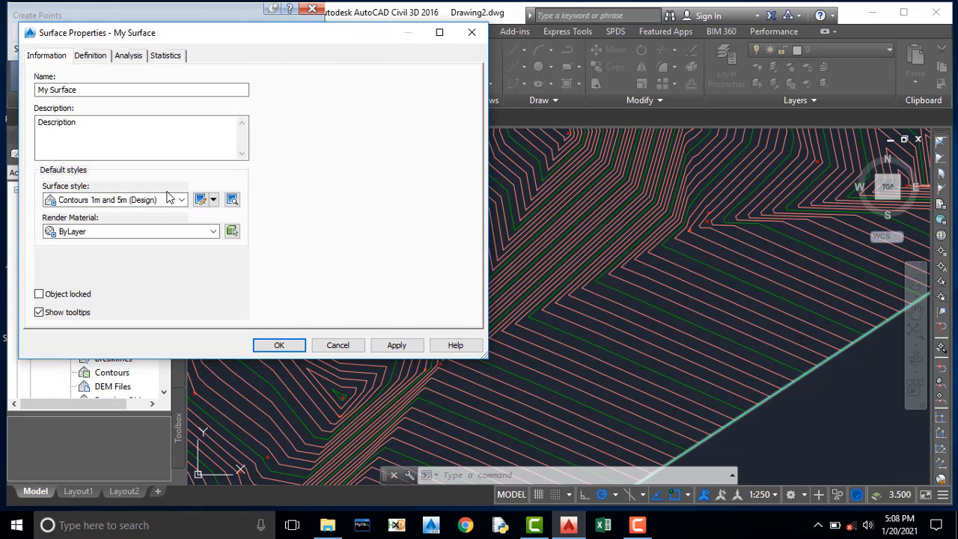
{"action": "left_click", "coordinate": [125, 203]}
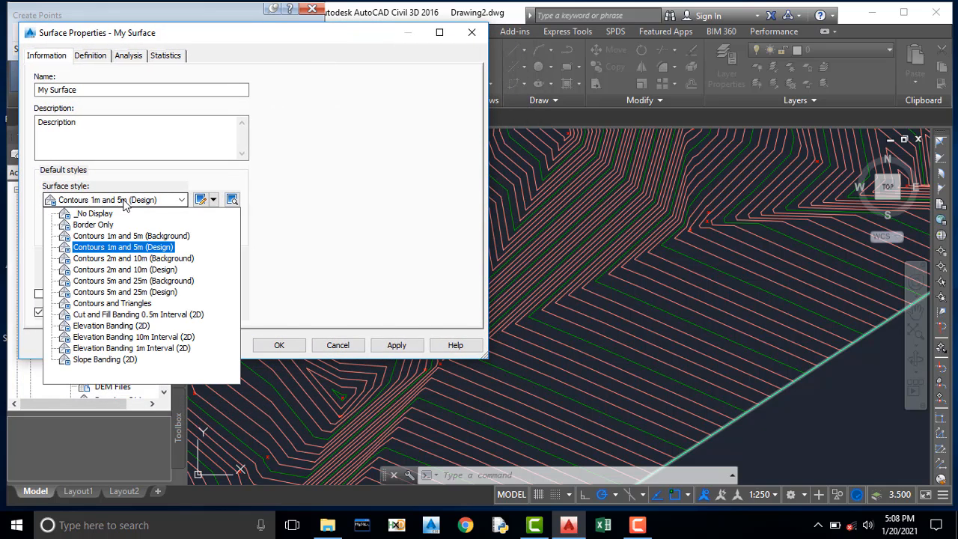
{"action": "left_click", "coordinate": [139, 271]}
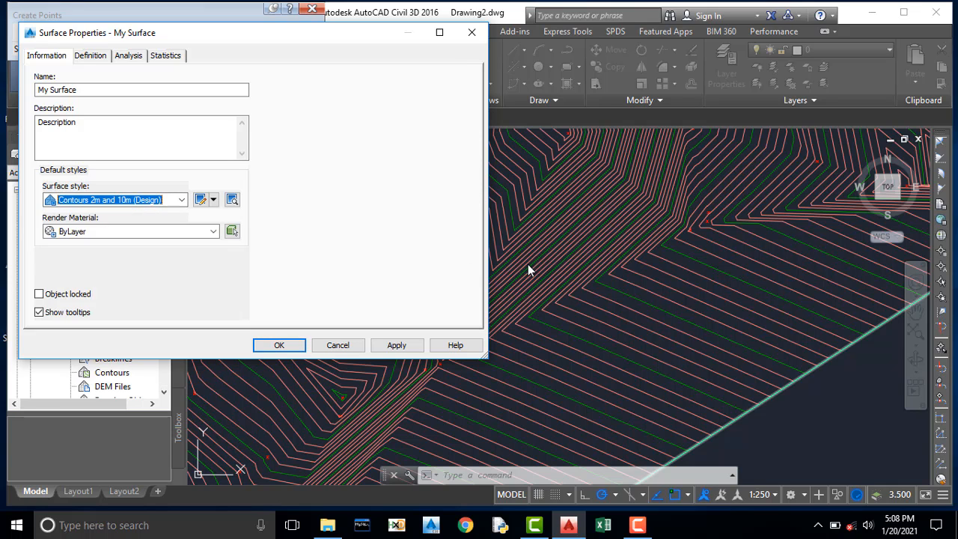
{"action": "left_click", "coordinate": [396, 346]}
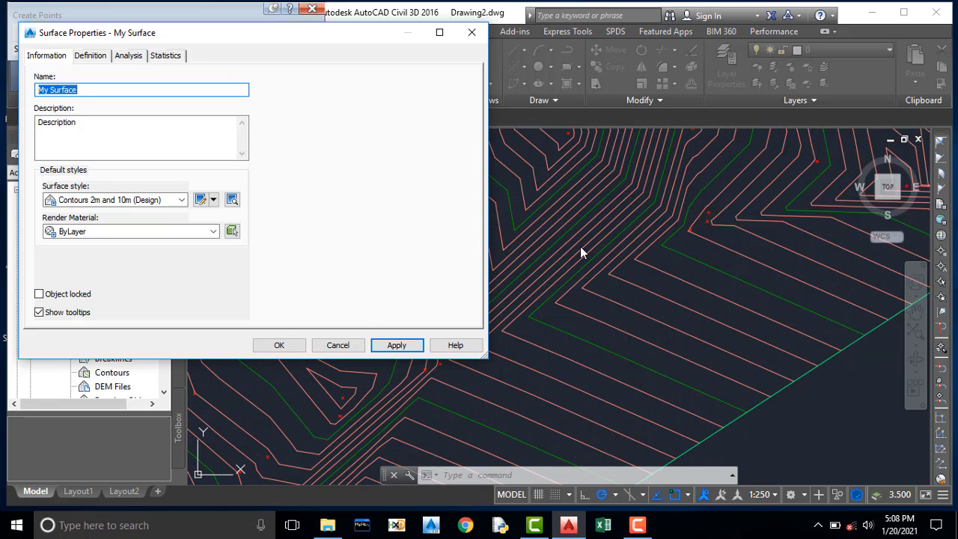
Change the surface style of My Surface to Contours 5m and 25m (Design) and apply it.
{"action": "left_click", "coordinate": [120, 200]}
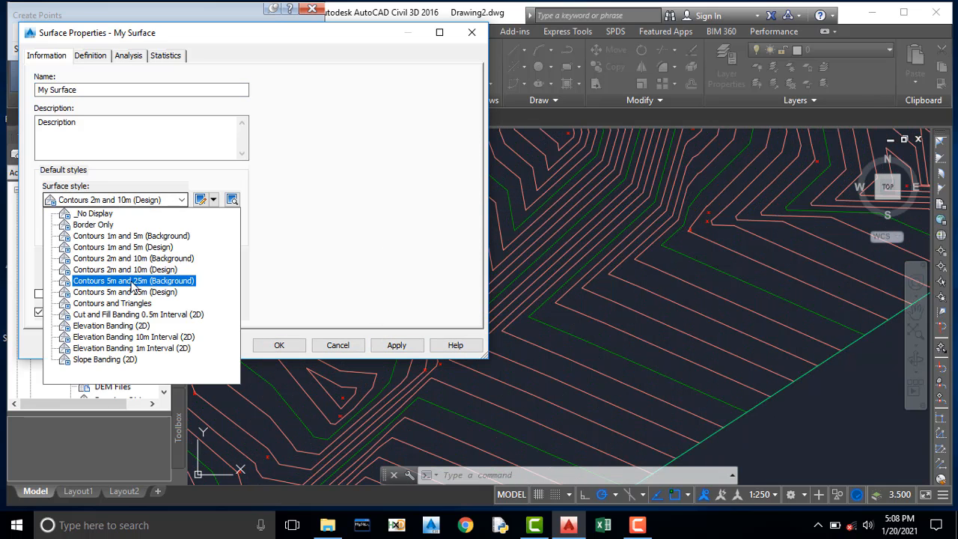
{"action": "left_click", "coordinate": [149, 292]}
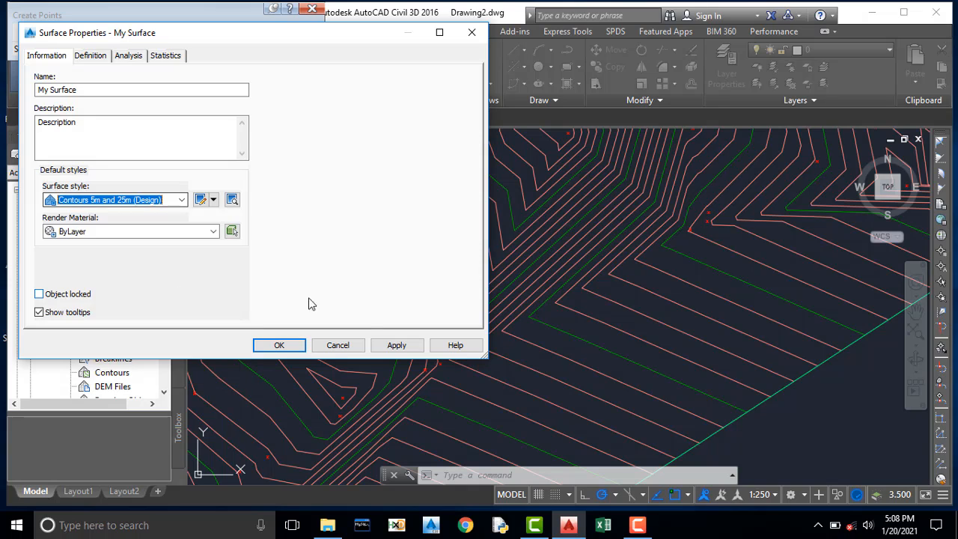
{"action": "left_click", "coordinate": [396, 346]}
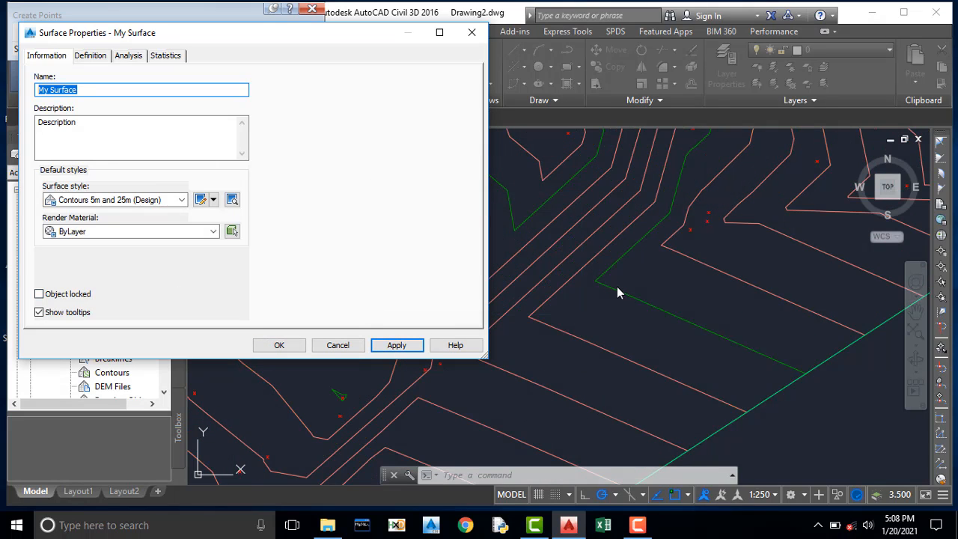
Set the surface style of My Surface to Contours 1m and 5m (Design) and apply it.
{"action": "left_click", "coordinate": [139, 203]}
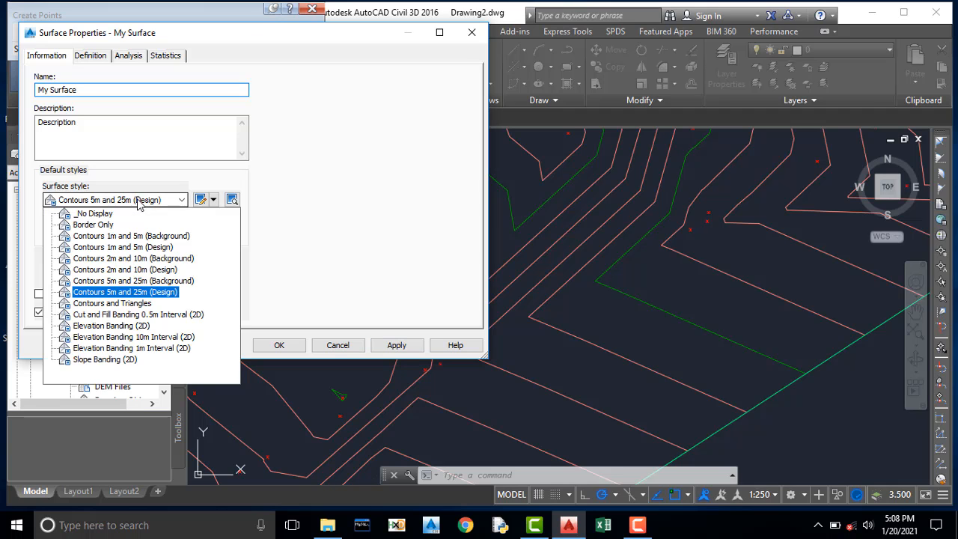
{"action": "left_click", "coordinate": [145, 247]}
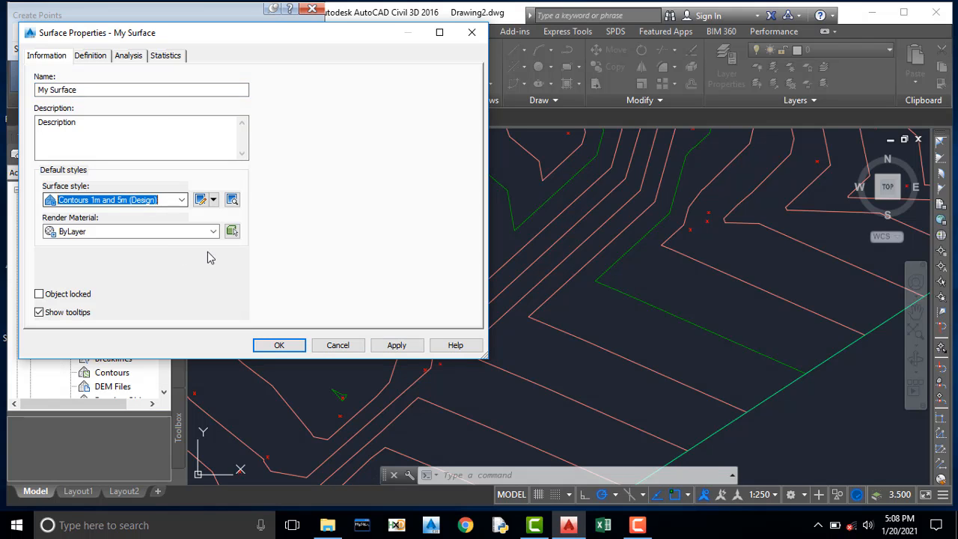
{"action": "left_click", "coordinate": [389, 346]}
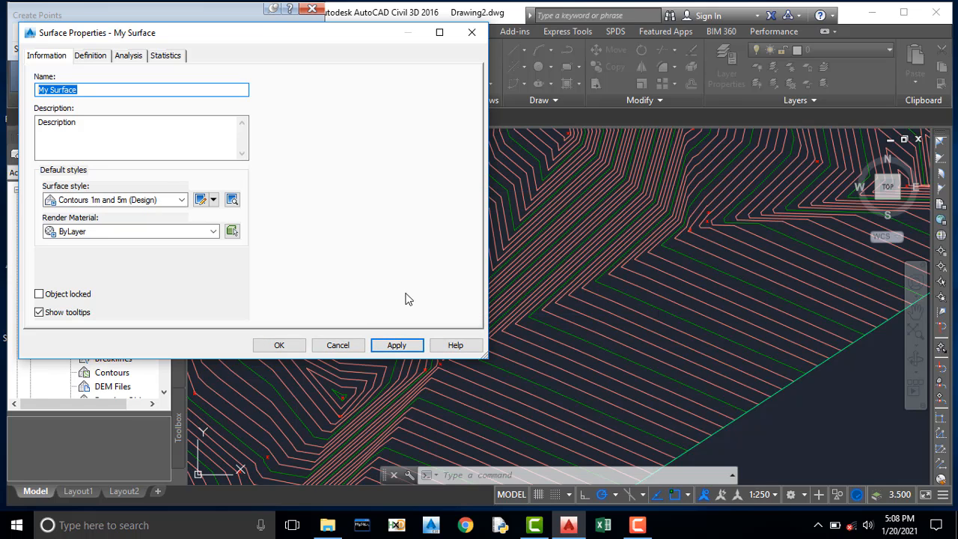
Switch the surface style of My Surface to Contours 1m and 5m (Background) and apply it.
{"action": "left_click", "coordinate": [126, 201]}
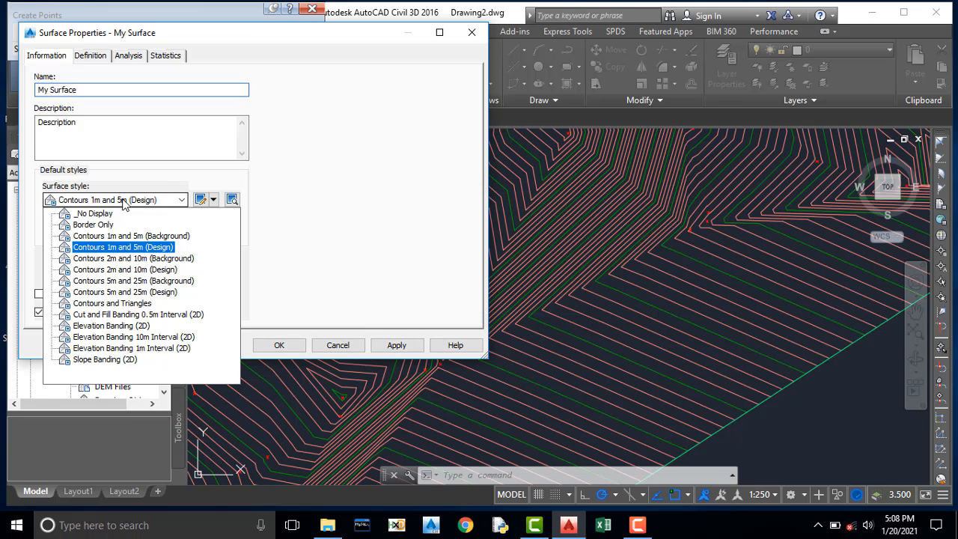
{"action": "left_click", "coordinate": [145, 236]}
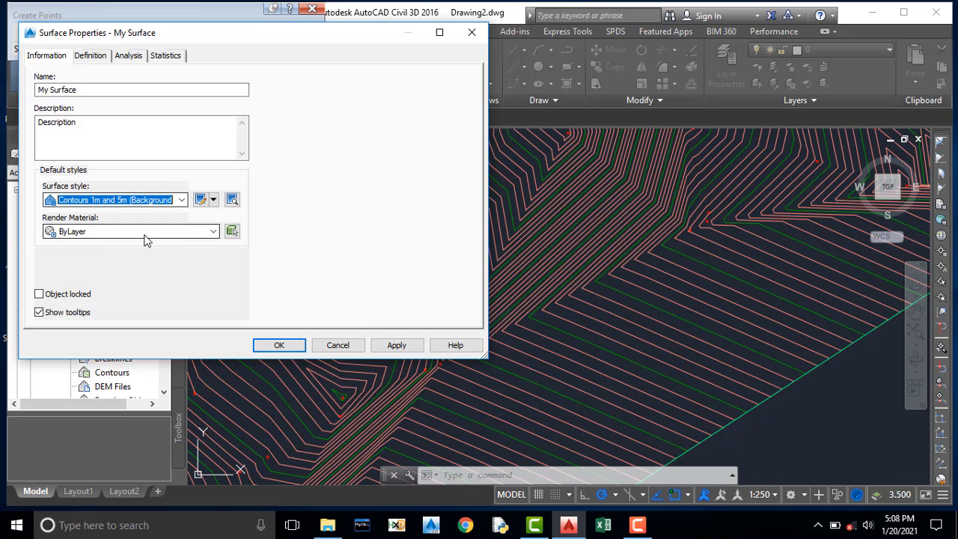
{"action": "left_click", "coordinate": [397, 345]}
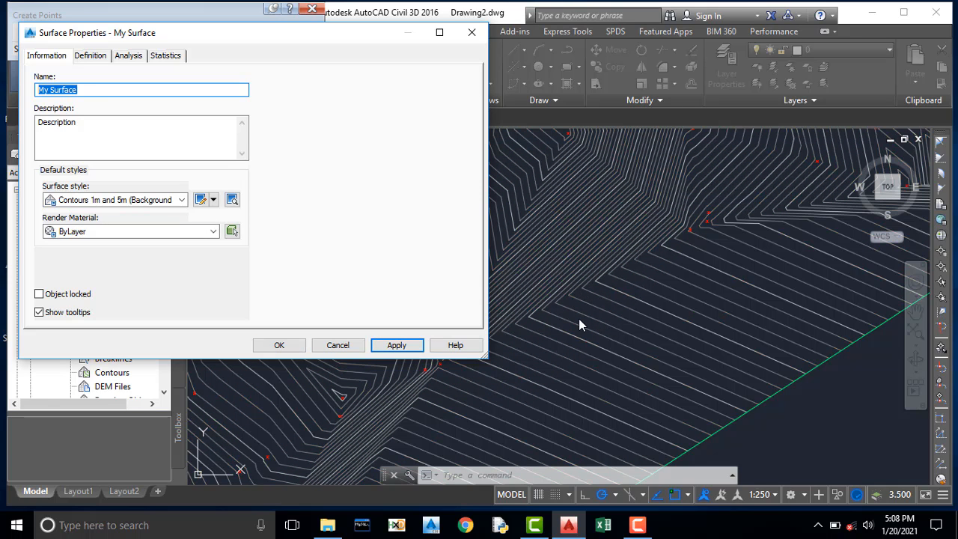
Return My Surface to the Contours 1m and 5m (Design) style, apply it and close the surface properties.
{"action": "left_click", "coordinate": [124, 204]}
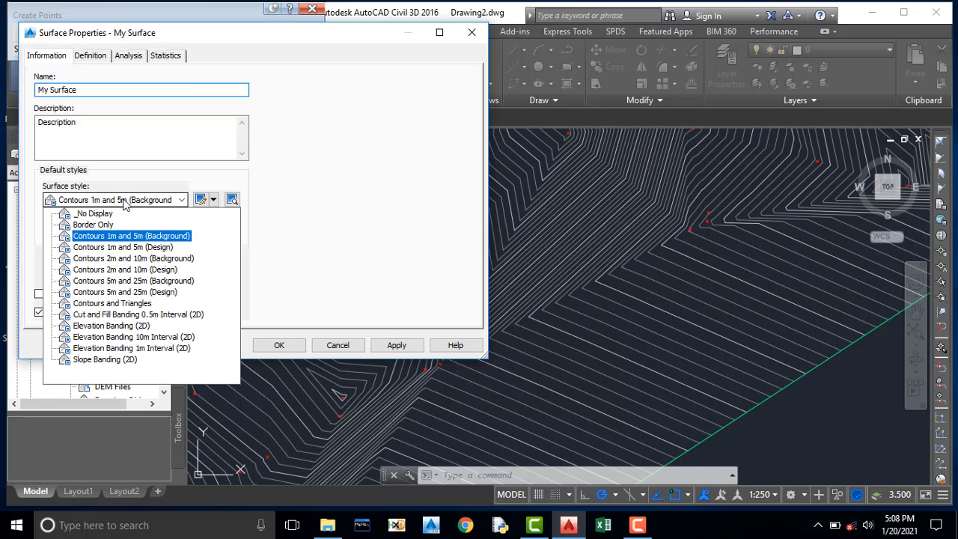
{"action": "left_click", "coordinate": [148, 246]}
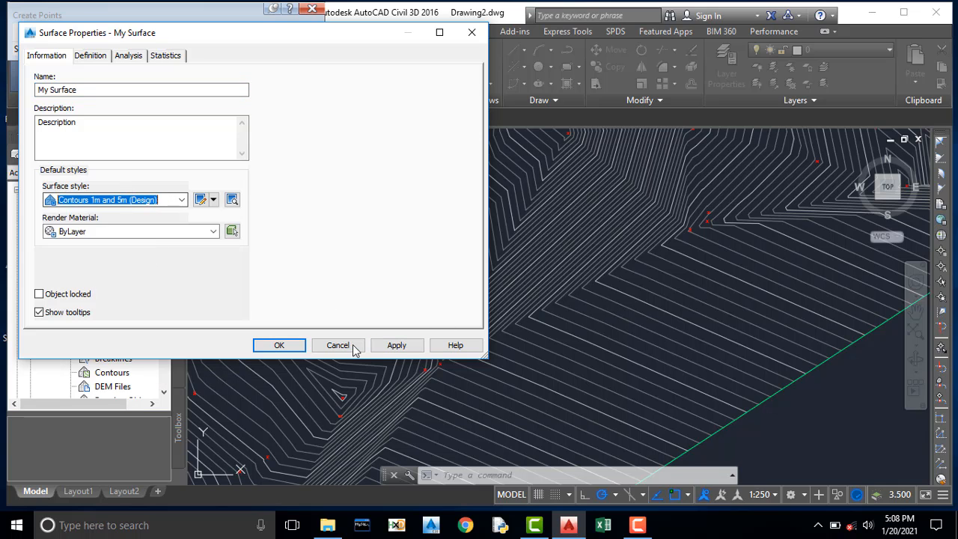
{"action": "left_click", "coordinate": [396, 346]}
{"action": "left_click", "coordinate": [279, 345]}
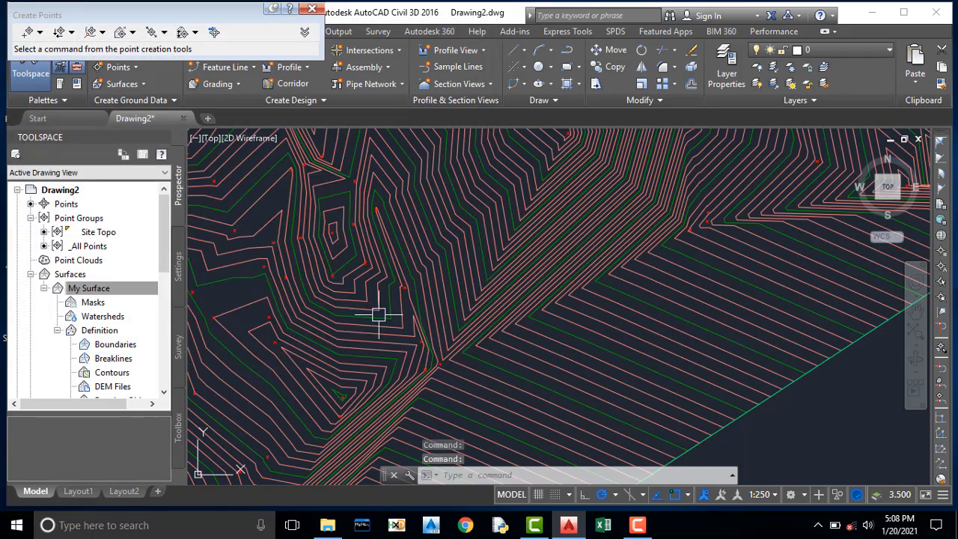
Erase the entire contoured surface together with all its survey points from the drawing.
{"action": "scroll", "coordinate": [404, 303], "scroll_direction": "down", "scroll_amount": 6}
{"action": "scroll", "coordinate": [416, 303], "scroll_direction": "up", "scroll_amount": 8}
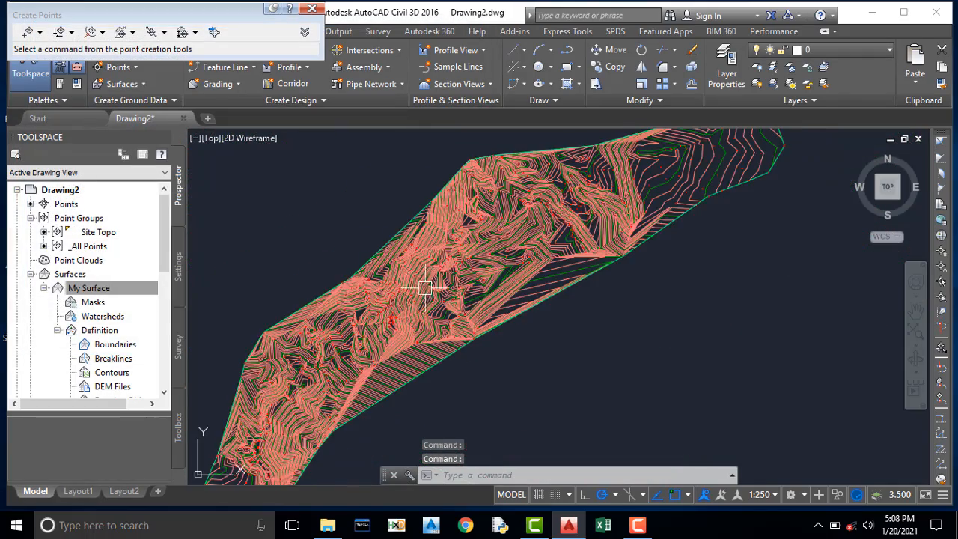
{"action": "scroll", "coordinate": [423, 259], "scroll_direction": "down", "scroll_amount": 5}
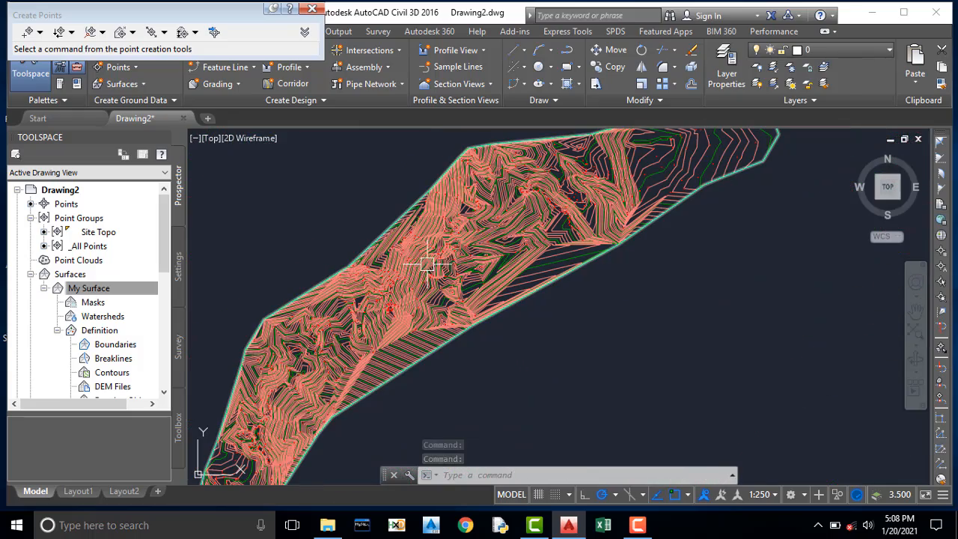
{"action": "scroll", "coordinate": [453, 239], "scroll_direction": "up", "scroll_amount": 4}
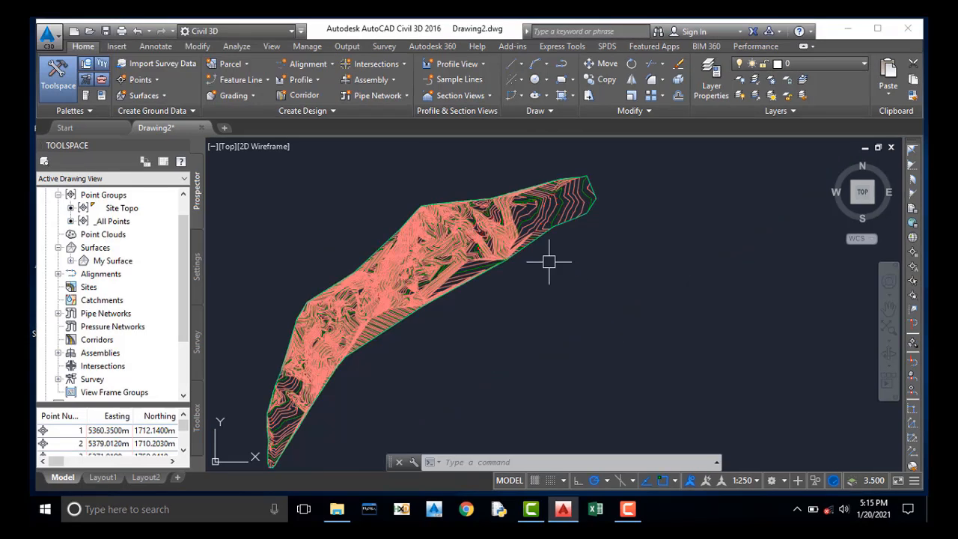
{"action": "scroll", "coordinate": [599, 207], "scroll_direction": "down", "scroll_amount": 3}
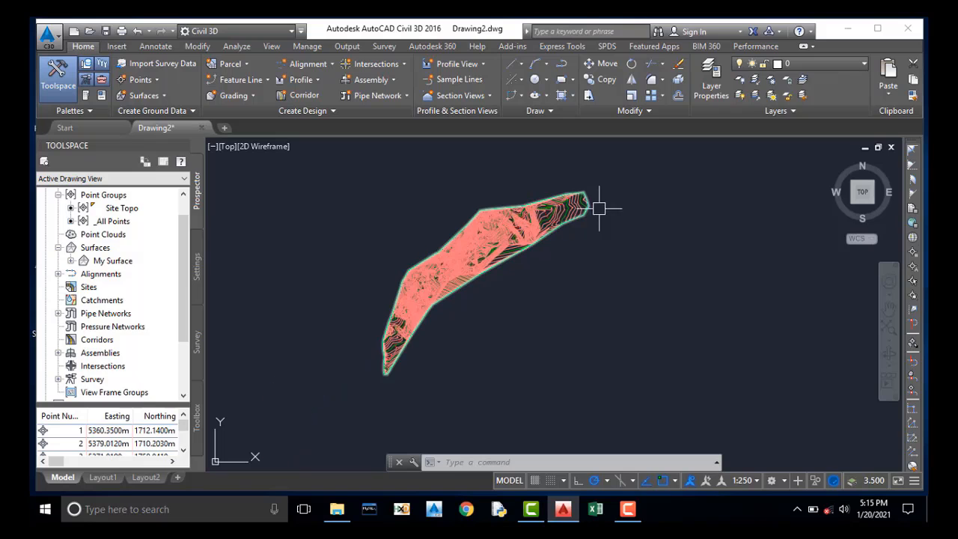
{"action": "left_click", "coordinate": [638, 167]}
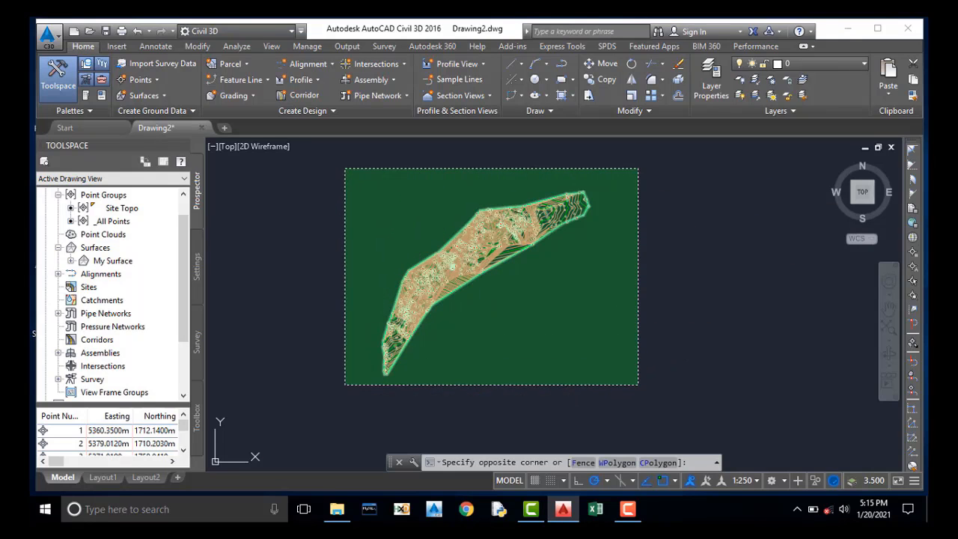
{"action": "left_click", "coordinate": [346, 388]}
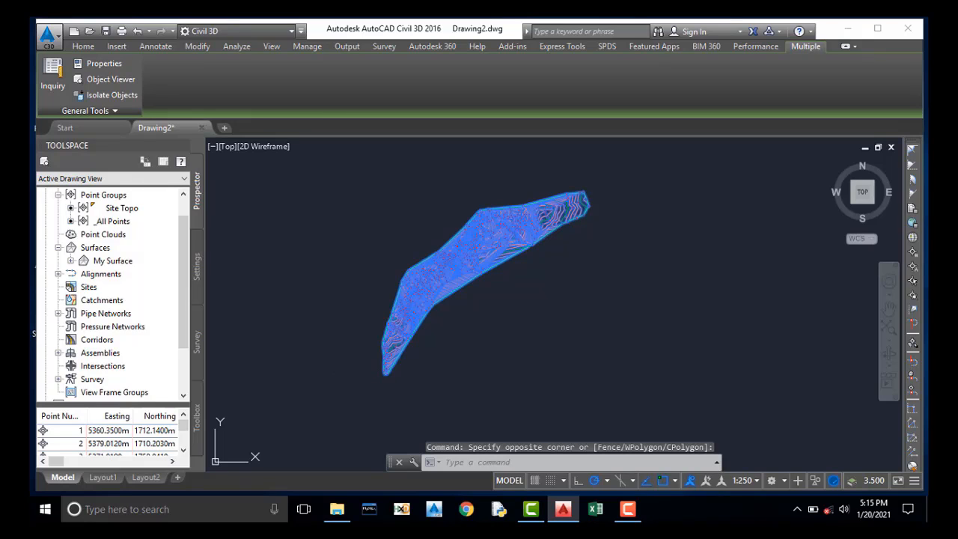
{"action": "type", "text": "e"}
{"action": "key", "text": "Return"}
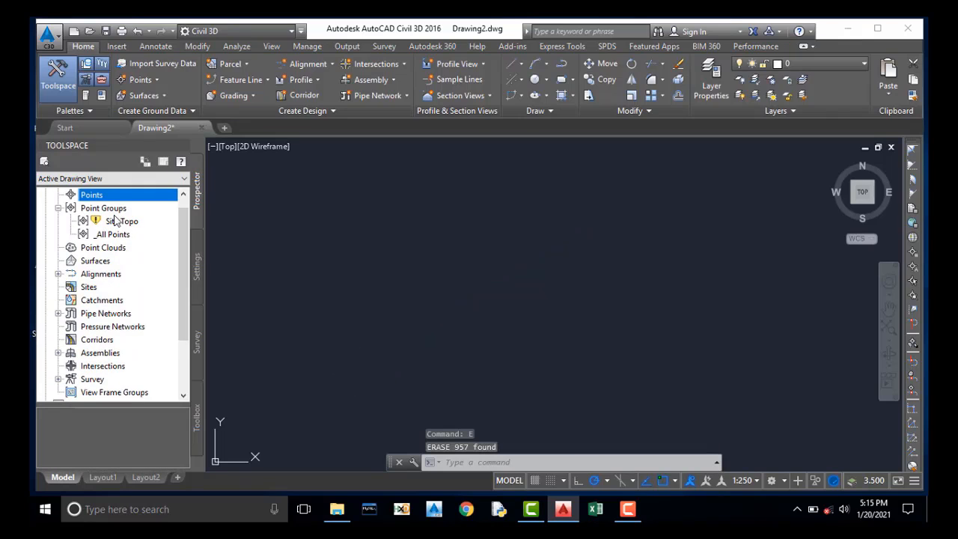
Delete the Site Topo point group from the drawing and confirm the deletion.
{"action": "left_click", "coordinate": [116, 219]}
{"action": "right_click", "coordinate": [114, 222]}
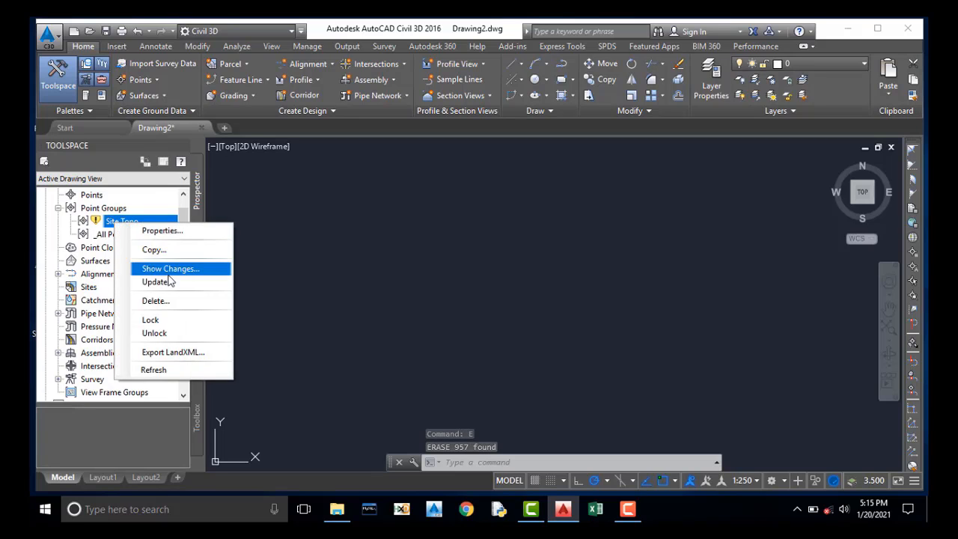
{"action": "left_click", "coordinate": [157, 300]}
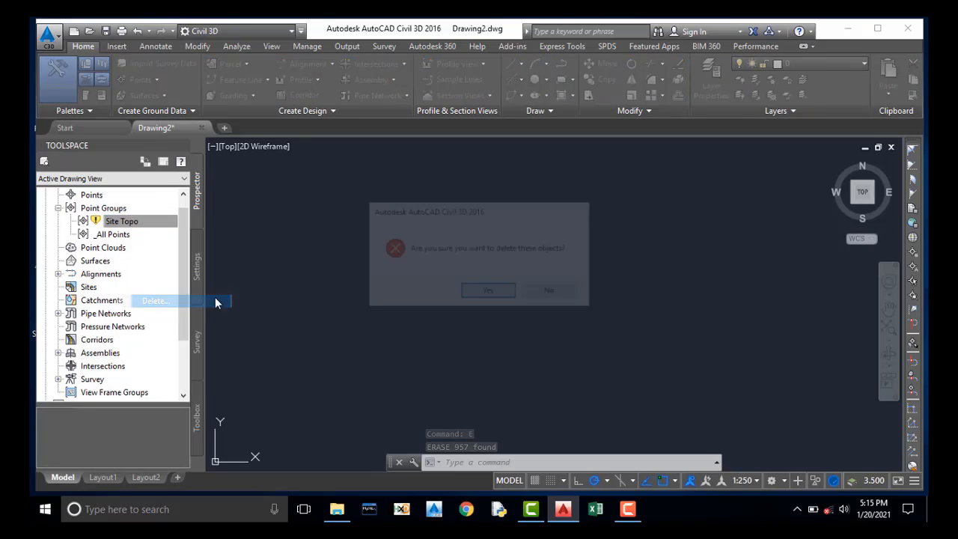
{"action": "left_click", "coordinate": [487, 295]}
Open Topo data.csv from the desktop in Excel and renumber the points in column A consecutively, starting with 0 and 1.
{"action": "left_click", "coordinate": [848, 30]}
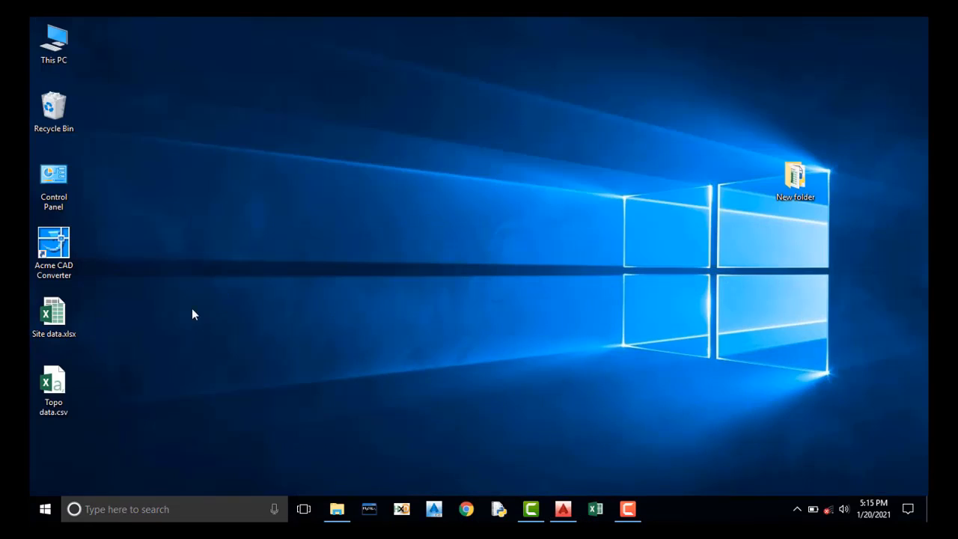
{"action": "double_click", "coordinate": [54, 383]}
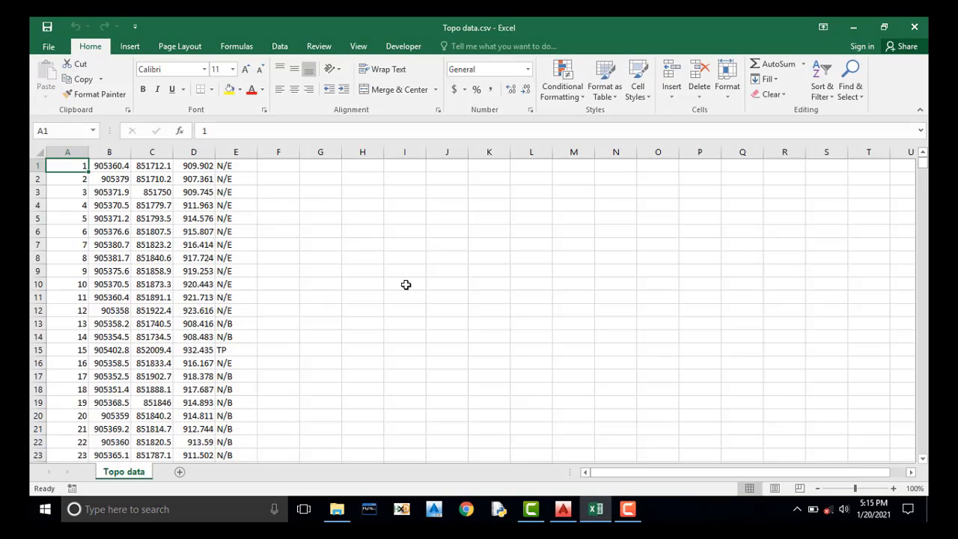
{"action": "type", "text": "0"}
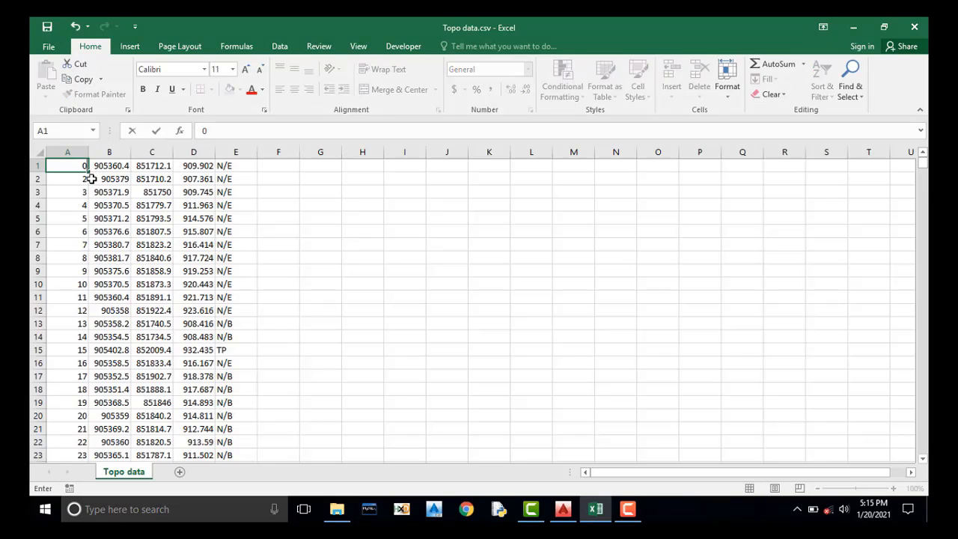
{"action": "left_click", "coordinate": [86, 179]}
{"action": "type", "text": "1"}
{"action": "key", "text": "Return"}
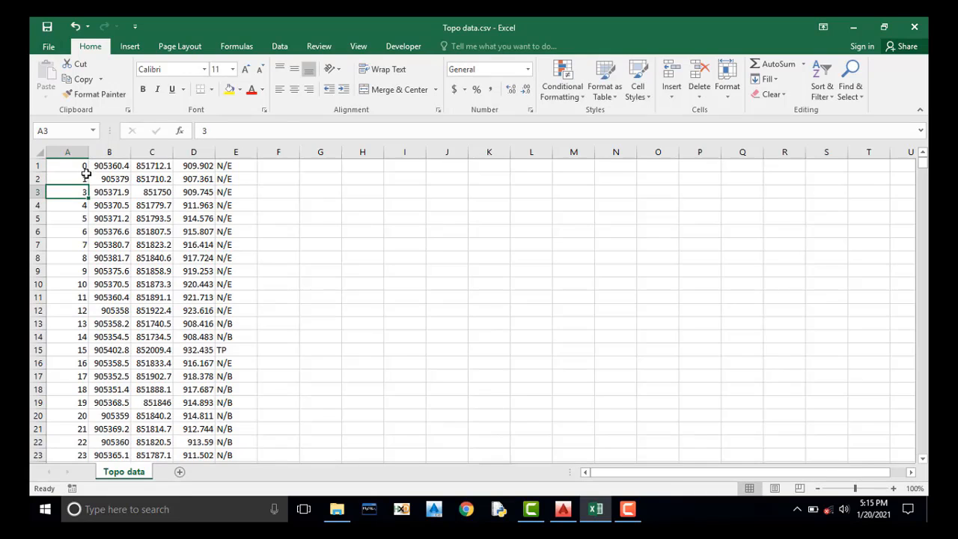
{"action": "left_click", "coordinate": [85, 167]}
{"action": "left_click_drag", "start_coordinate": [85, 179], "coordinate": [85, 181]}
{"action": "double_click", "coordinate": [89, 184]}
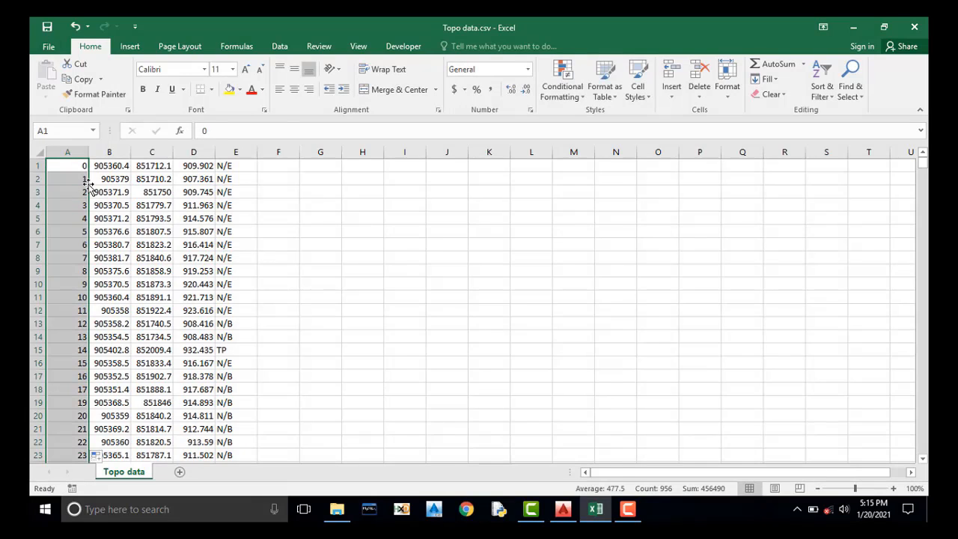
Save Topo data.csv, keeping the comma-delimited CSV format, and close the file.
{"action": "key", "text": "ctrl+s"}
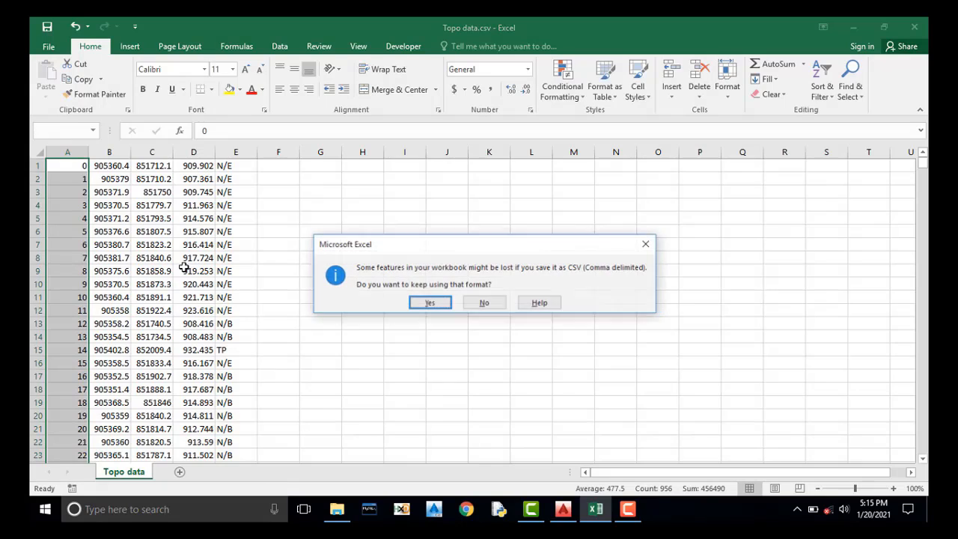
{"action": "left_click", "coordinate": [427, 303]}
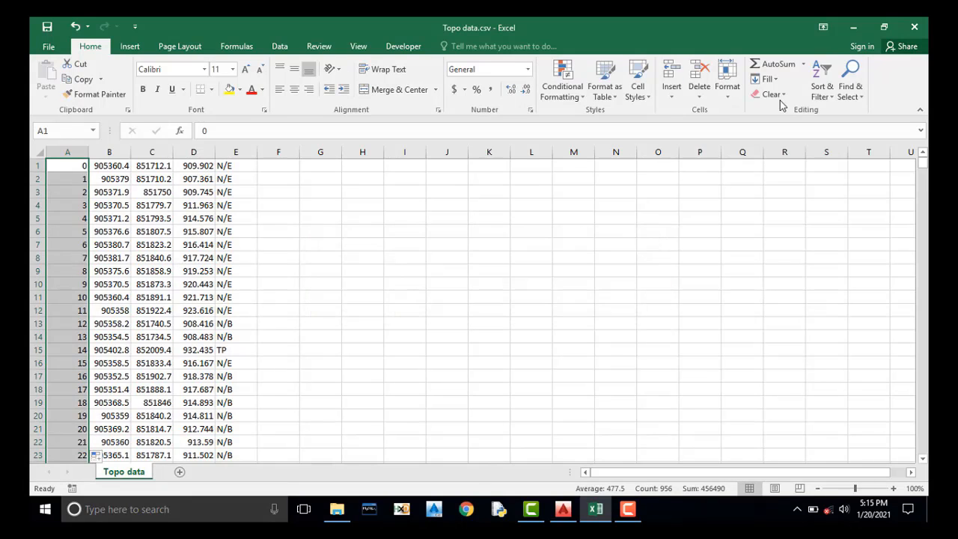
{"action": "left_click", "coordinate": [914, 27]}
{"action": "left_click", "coordinate": [475, 278]}
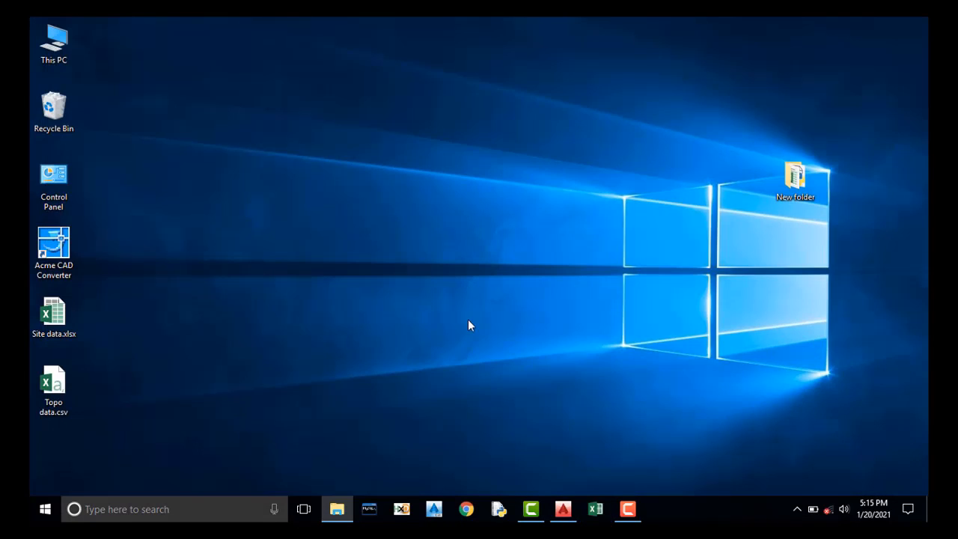
Switch back to AutoCAD Civil 3D and open the point creation tools for the Points collection.
{"action": "left_click", "coordinate": [563, 510]}
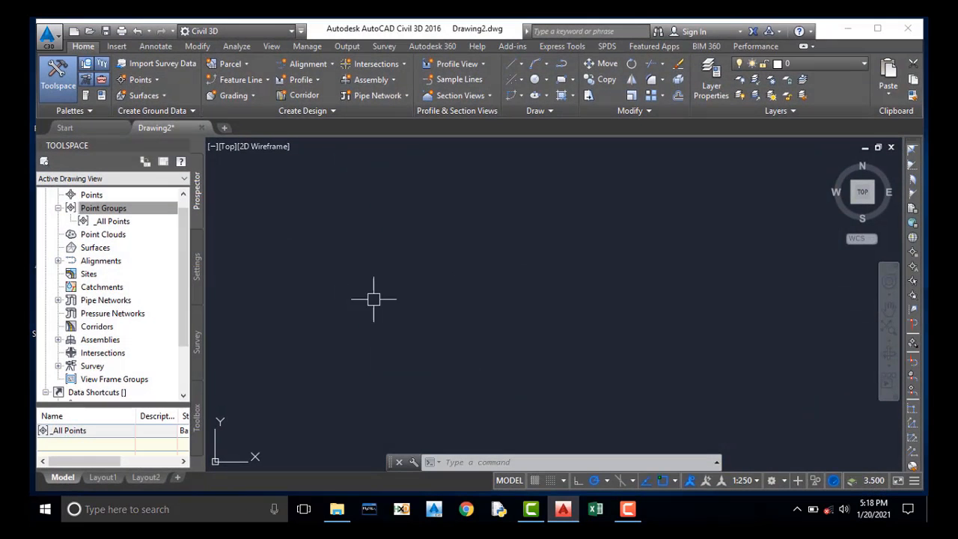
{"action": "left_click", "coordinate": [104, 209]}
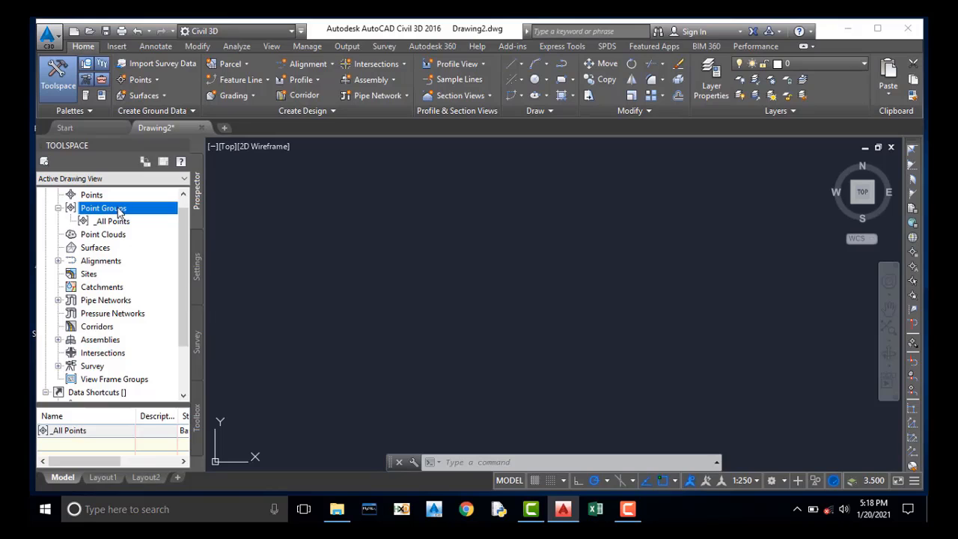
{"action": "right_click", "coordinate": [119, 212]}
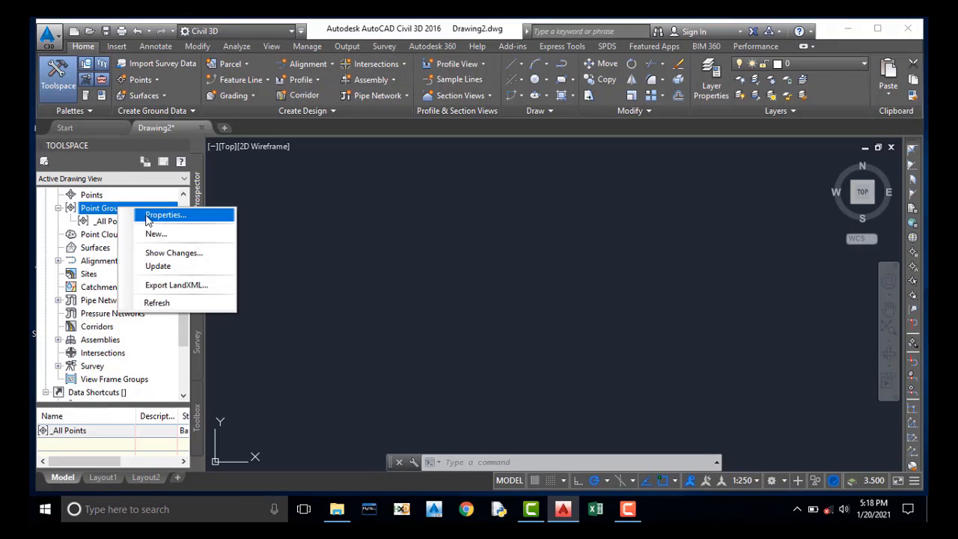
{"action": "right_click", "coordinate": [96, 195]}
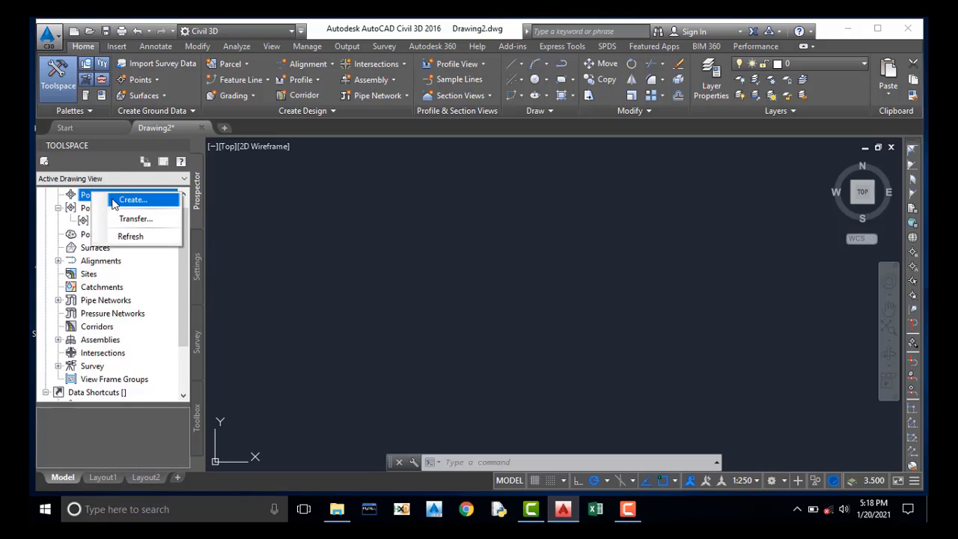
{"action": "left_click", "coordinate": [123, 199]}
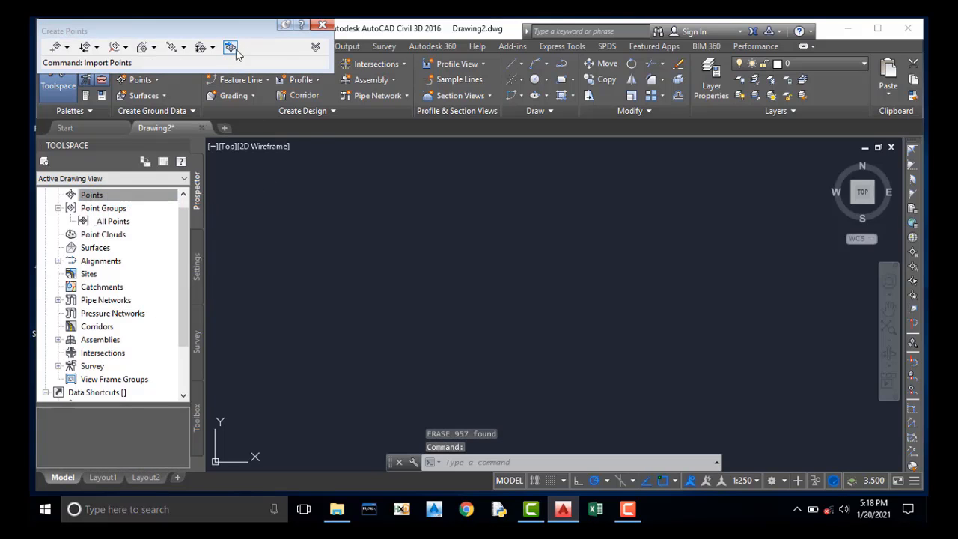
Choose Topo data.csv on the Desktop as the point import source and set its file format to PENZD (comma delimited).
{"action": "left_click", "coordinate": [232, 51]}
{"action": "left_click", "coordinate": [302, 64]}
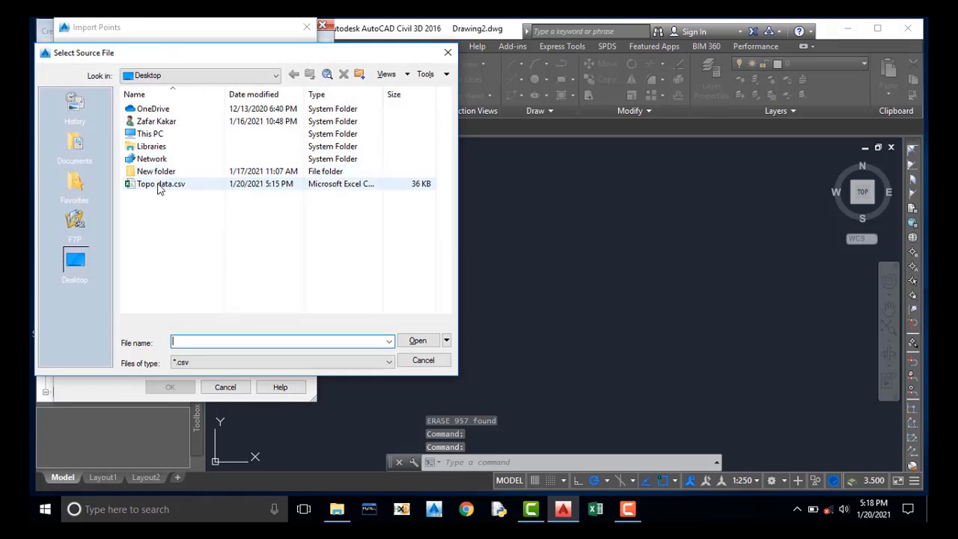
{"action": "left_click", "coordinate": [160, 185]}
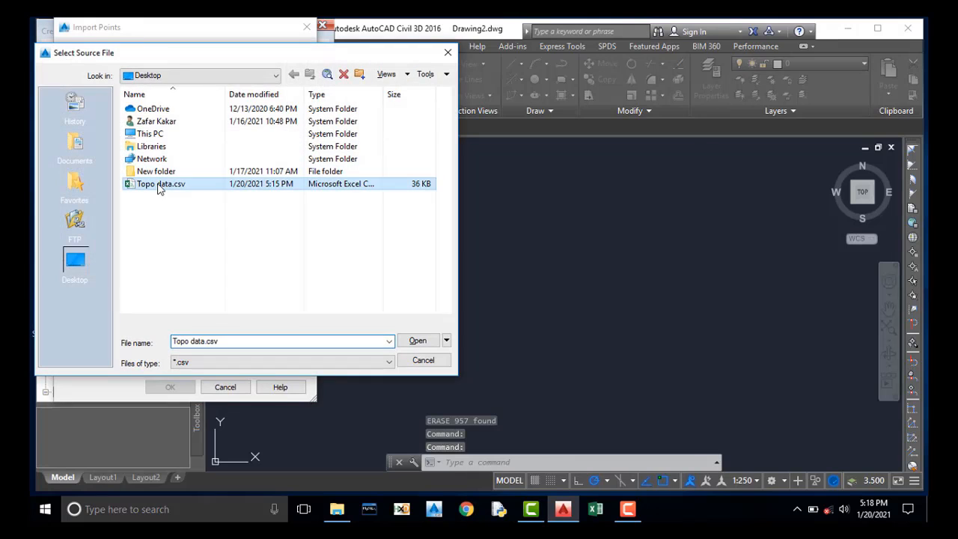
{"action": "left_click", "coordinate": [416, 341]}
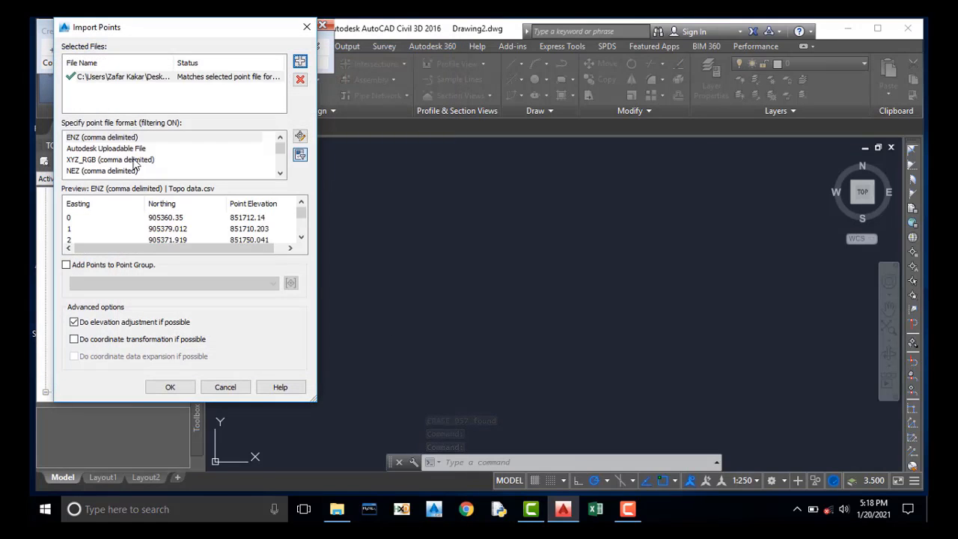
{"action": "left_click", "coordinate": [95, 171]}
{"action": "left_click", "coordinate": [95, 170]}
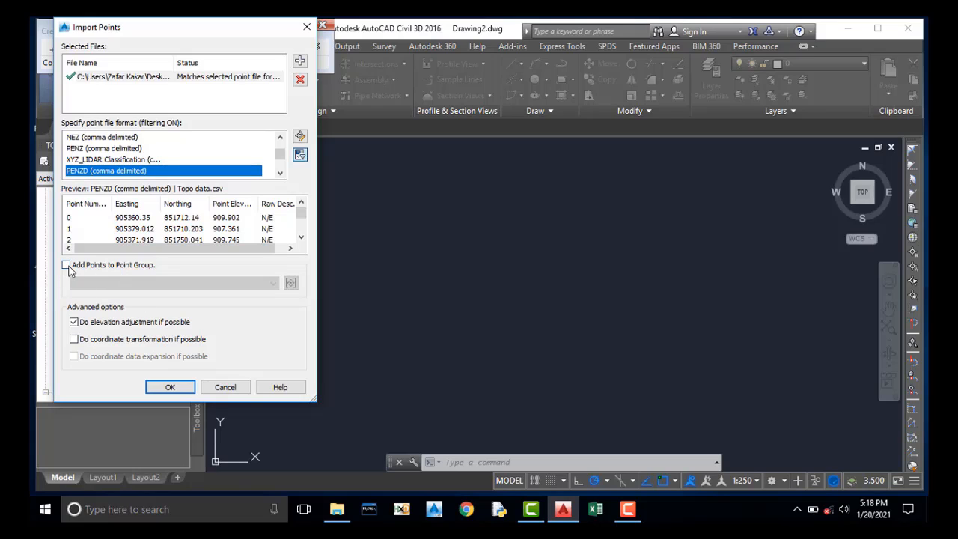
Try to import the points from Topo data.csv with the point numbering that starts at 0.
{"action": "left_click", "coordinate": [170, 388]}
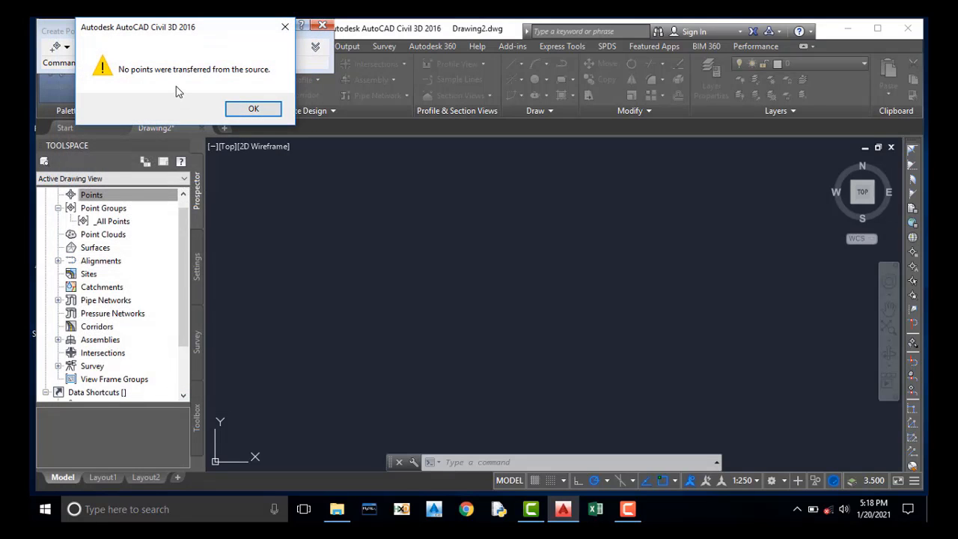
{"action": "left_click", "coordinate": [253, 110]}
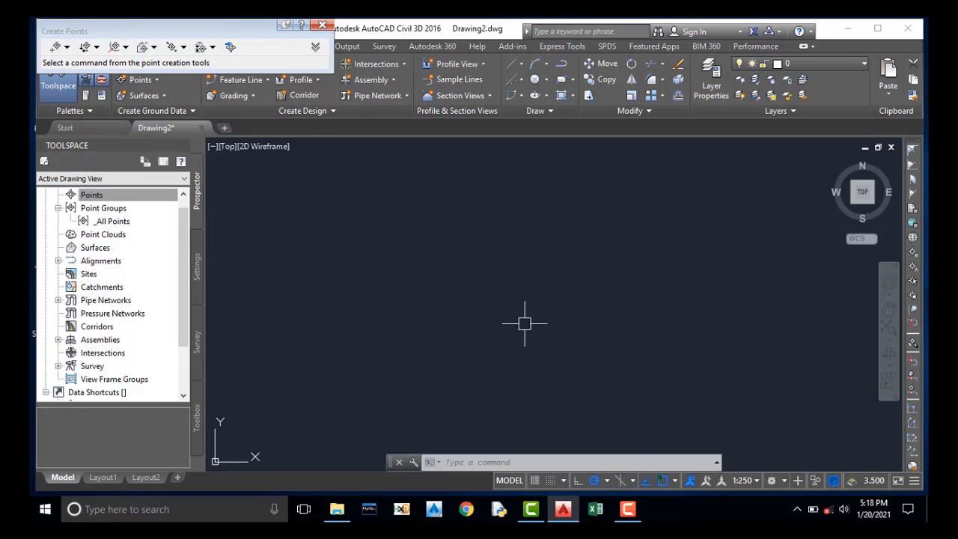
Reopen Topo data.csv from the desktop in Excel and renumber the points in column A consecutively, starting with 1 and 2.
{"action": "left_click", "coordinate": [848, 30]}
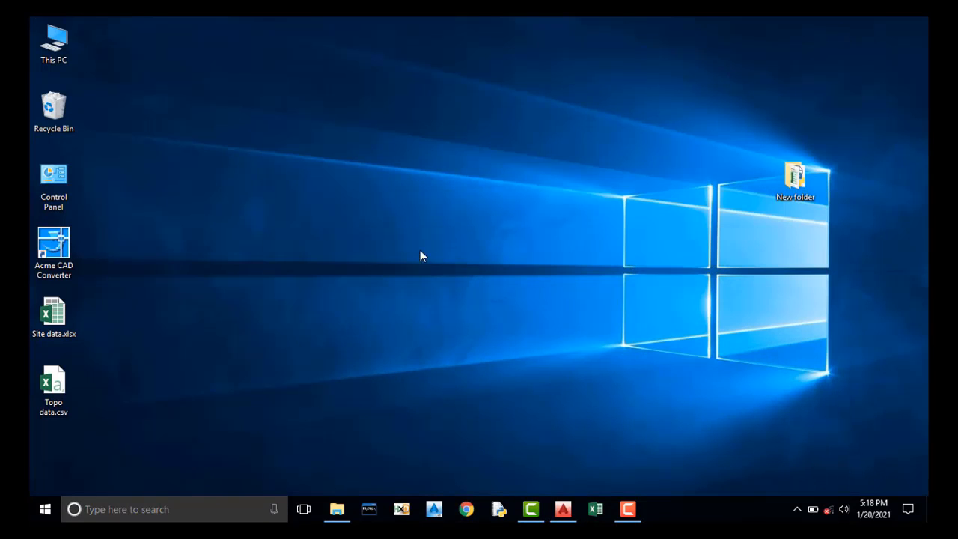
{"action": "double_click", "coordinate": [54, 385]}
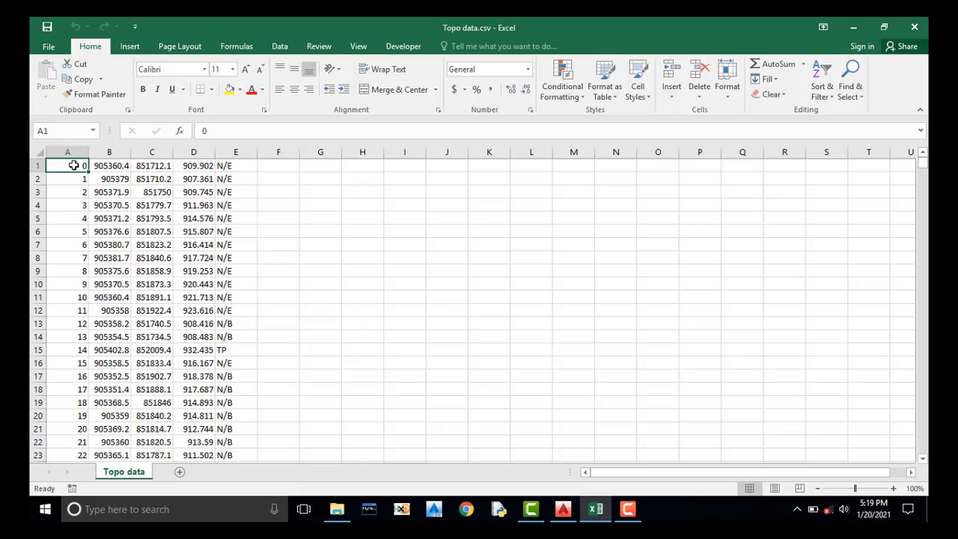
{"action": "type", "text": "1"}
{"action": "key", "text": "Return"}
{"action": "type", "text": "2"}
{"action": "key", "text": "Return"}
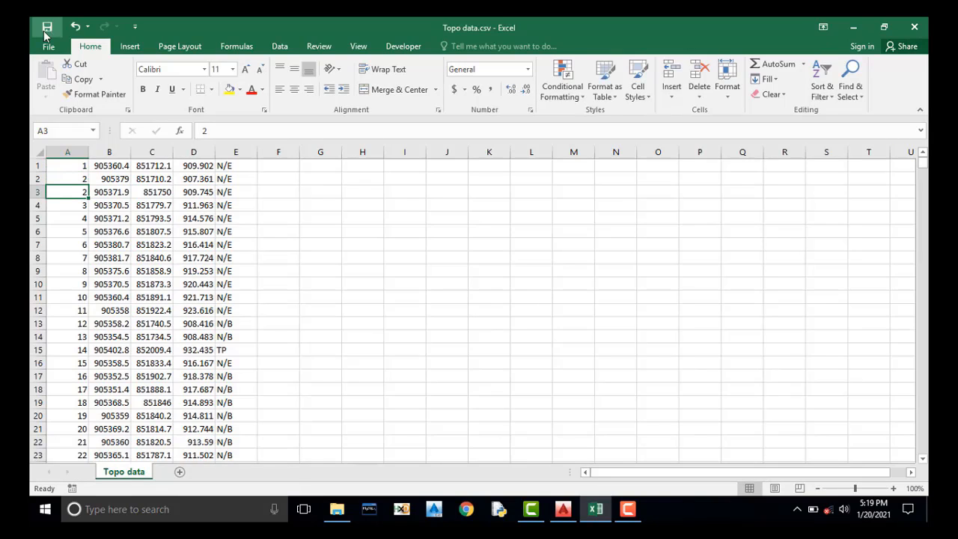
{"action": "left_click_drag", "start_coordinate": [77, 164], "coordinate": [79, 179]}
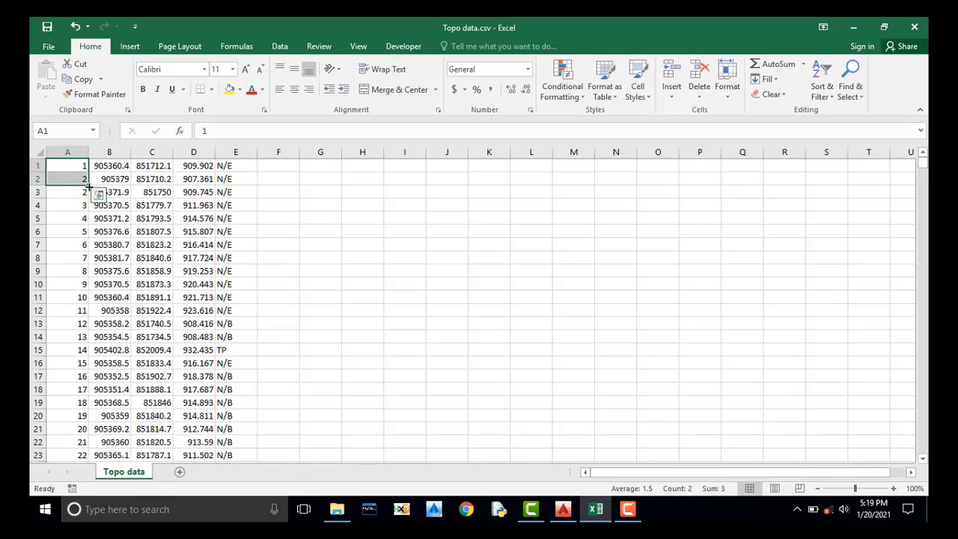
{"action": "double_click", "coordinate": [88, 185]}
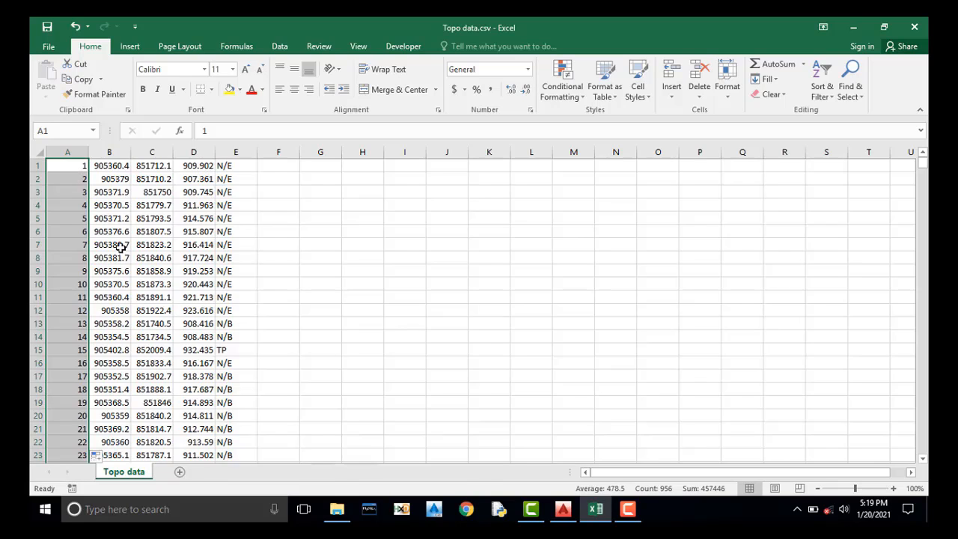
Save the renumbered Topo data.csv in its comma-delimited CSV format and close it.
{"action": "key", "text": "ctrl+s"}
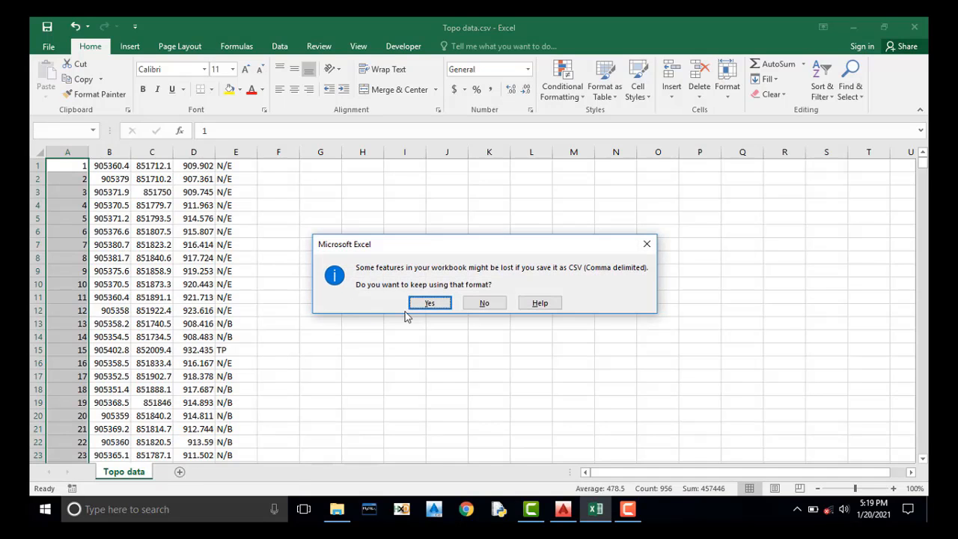
{"action": "left_click", "coordinate": [432, 305]}
{"action": "left_click", "coordinate": [914, 28]}
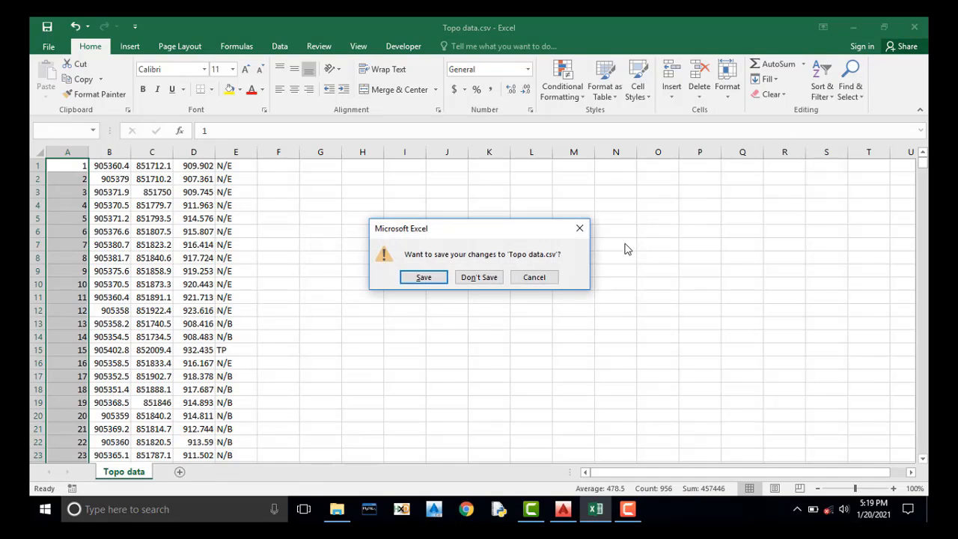
{"action": "left_click", "coordinate": [481, 278]}
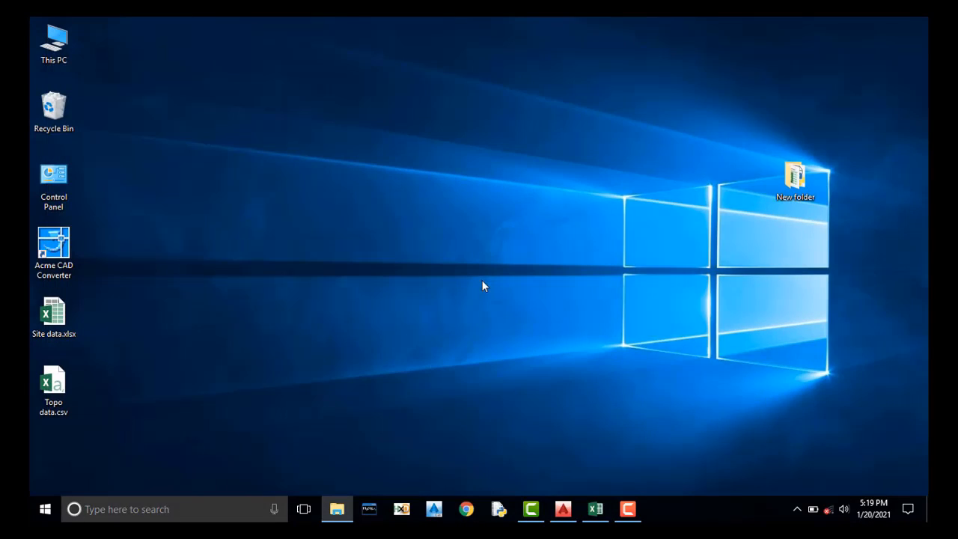
Switch back to AutoCAD Civil 3D, start a point import for the Points collection and add Topo data.csv as its source file.
{"action": "left_click", "coordinate": [562, 508]}
{"action": "right_click", "coordinate": [102, 196]}
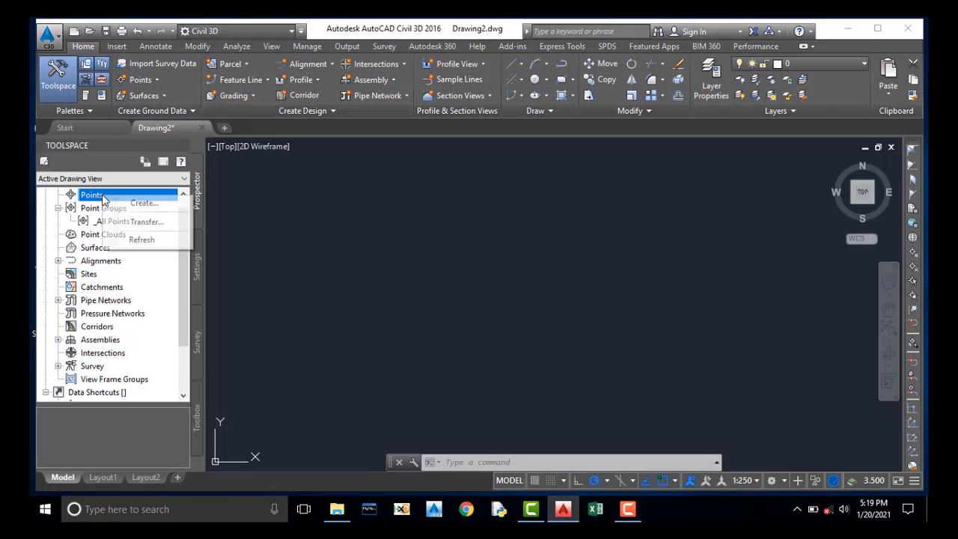
{"action": "left_click", "coordinate": [142, 206]}
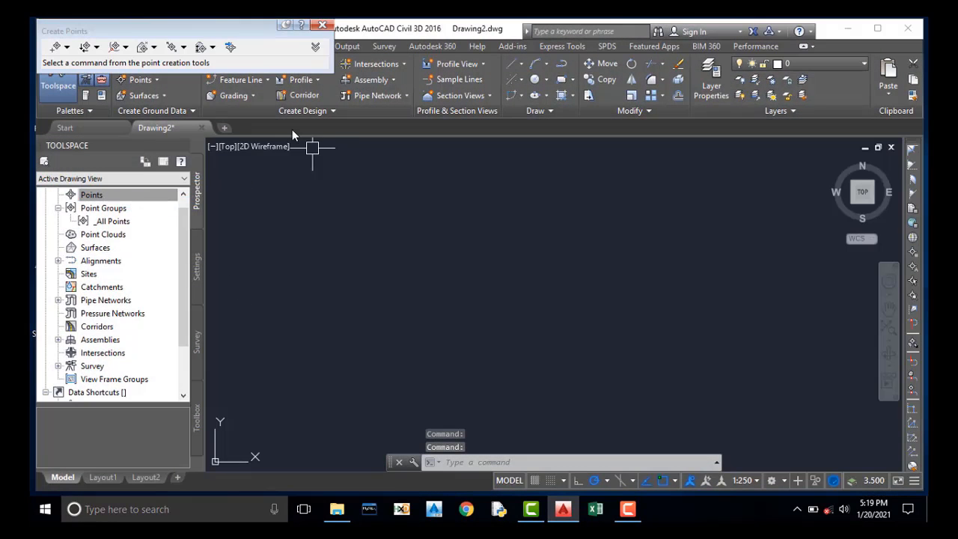
{"action": "left_click", "coordinate": [230, 46]}
{"action": "left_click", "coordinate": [300, 61]}
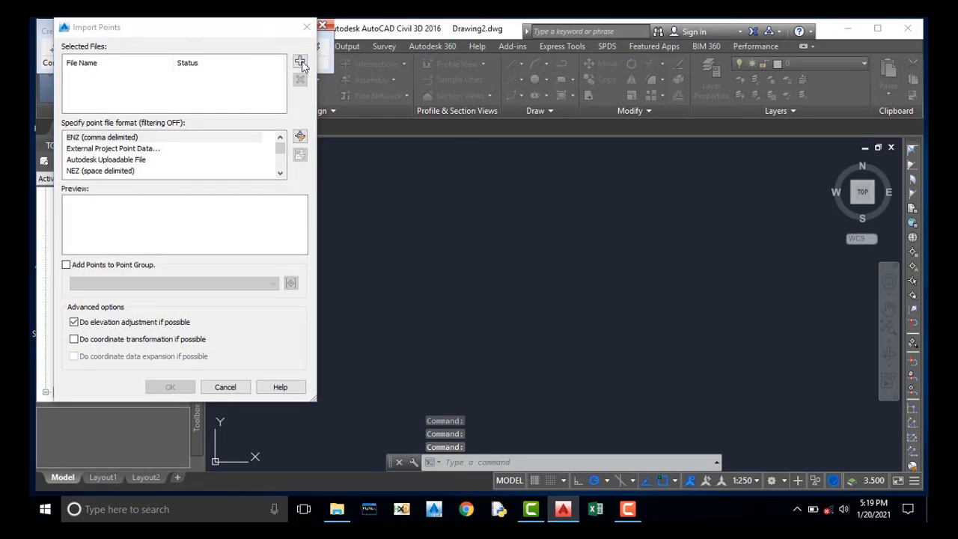
{"action": "left_click", "coordinate": [172, 187]}
{"action": "double_click", "coordinate": [174, 187]}
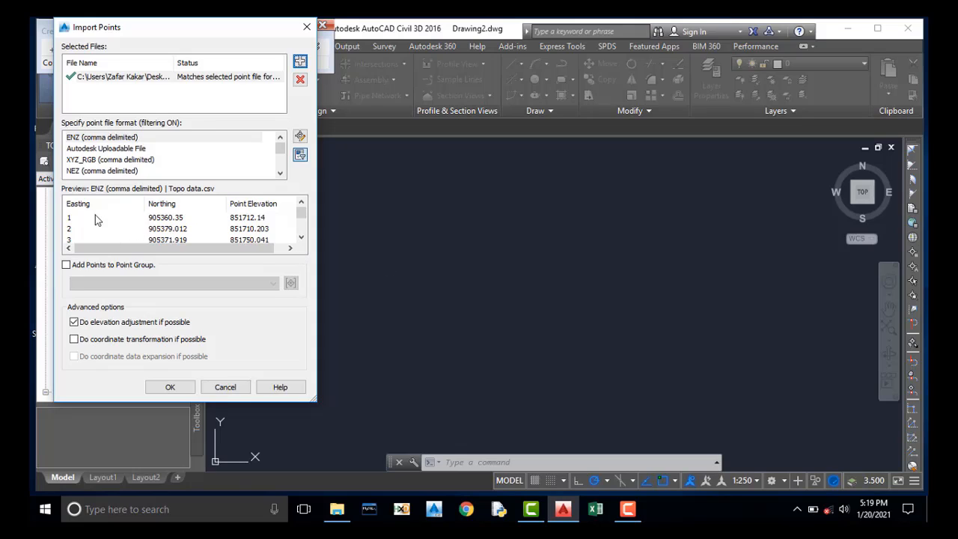
Set the point file format to PENZD (comma delimited) and import the points without adding them to a point group.
{"action": "left_click", "coordinate": [91, 170]}
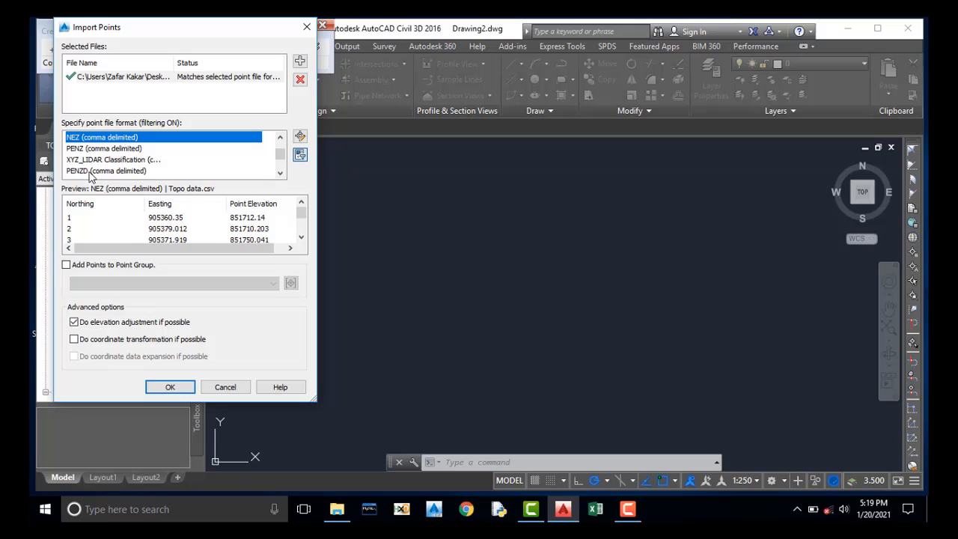
{"action": "left_click", "coordinate": [90, 172]}
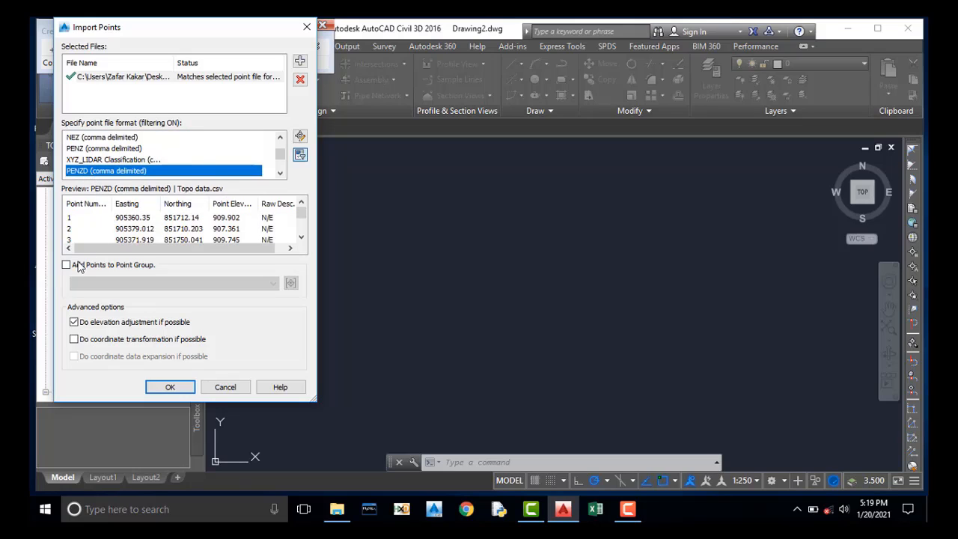
{"action": "left_click", "coordinate": [169, 387]}
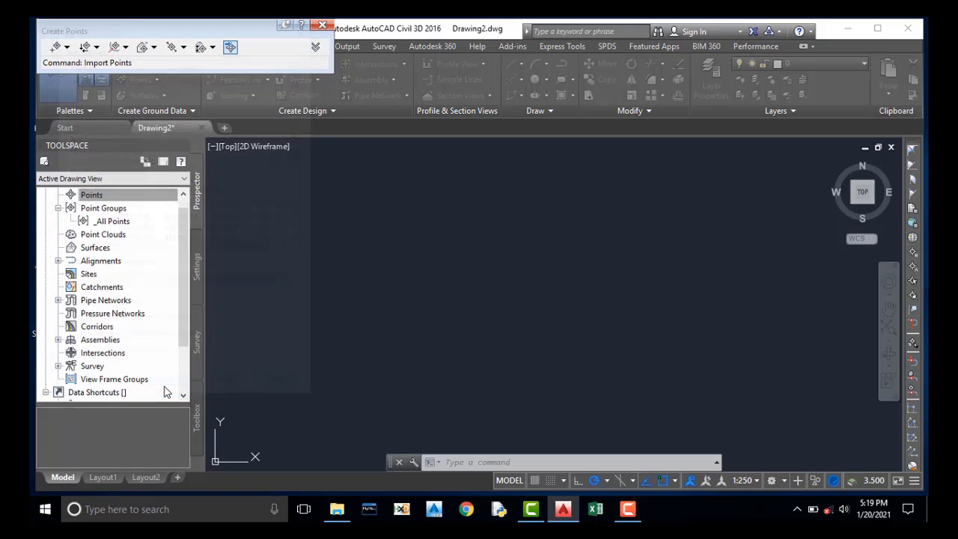
Examine the imported points in the drawing and the contours of the surface My Surface, up close and as a whole.
{"action": "scroll", "coordinate": [433, 277], "scroll_direction": "up", "scroll_amount": 5}
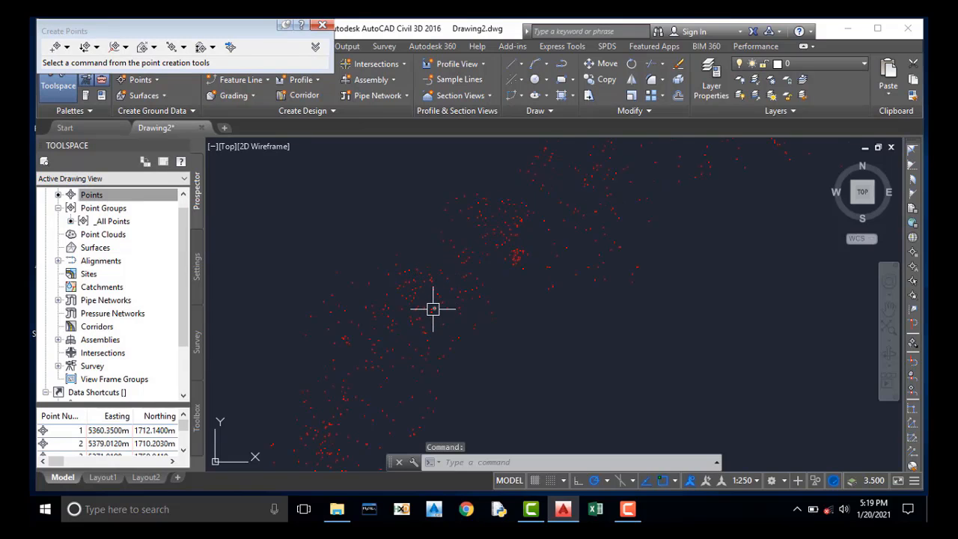
{"action": "scroll", "coordinate": [433, 305], "scroll_direction": "down", "scroll_amount": 5}
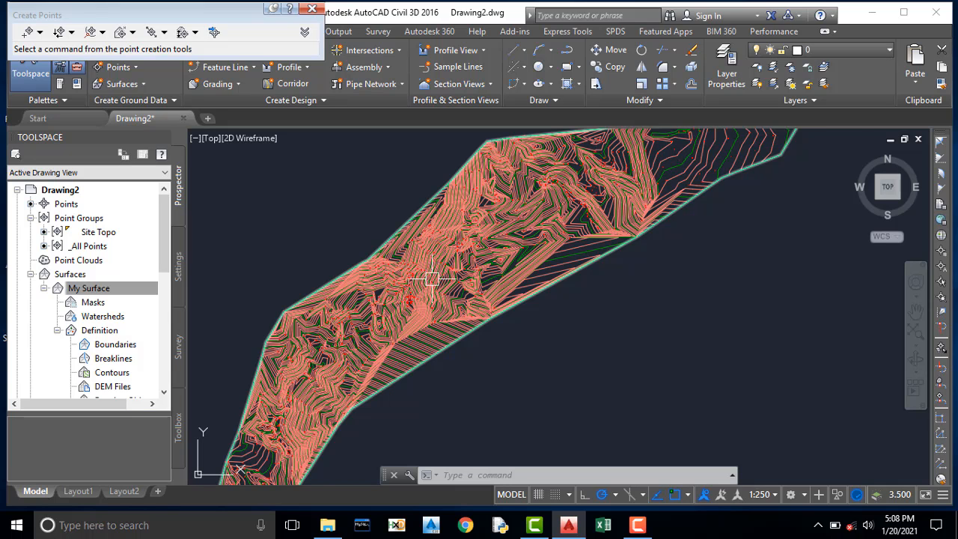
{"action": "scroll", "coordinate": [428, 295], "scroll_direction": "up", "scroll_amount": 3}
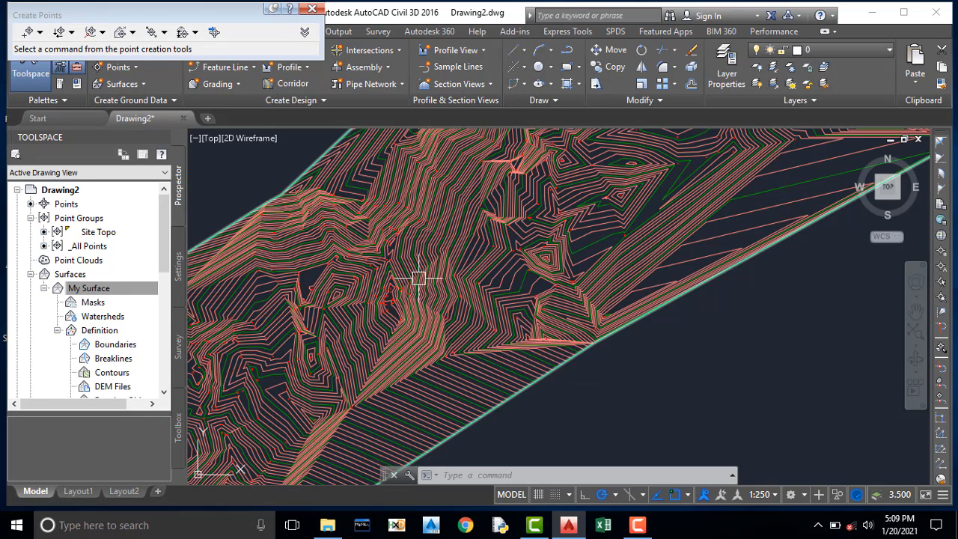
{"action": "mouse_move", "coordinate": [418, 277]}
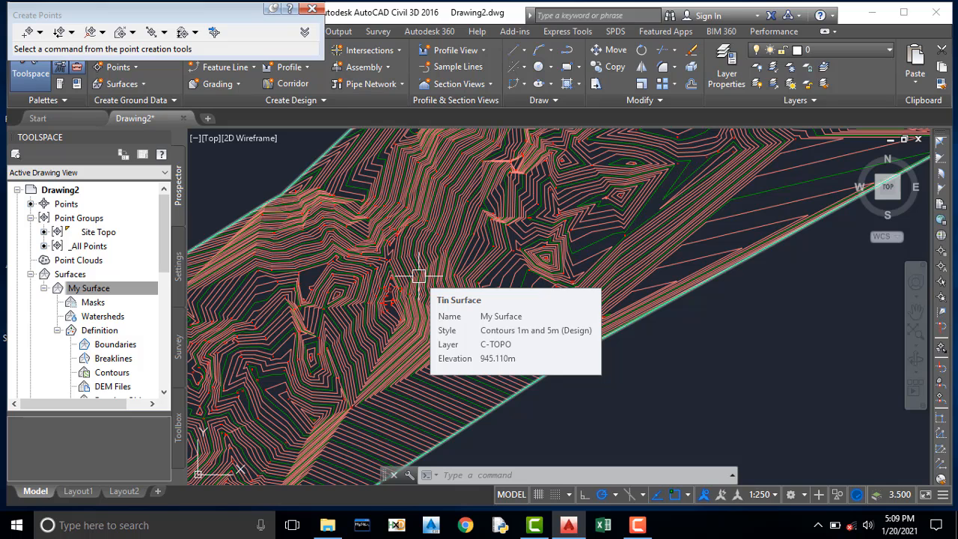
{"action": "scroll", "coordinate": [423, 261], "scroll_direction": "down", "scroll_amount": 2}
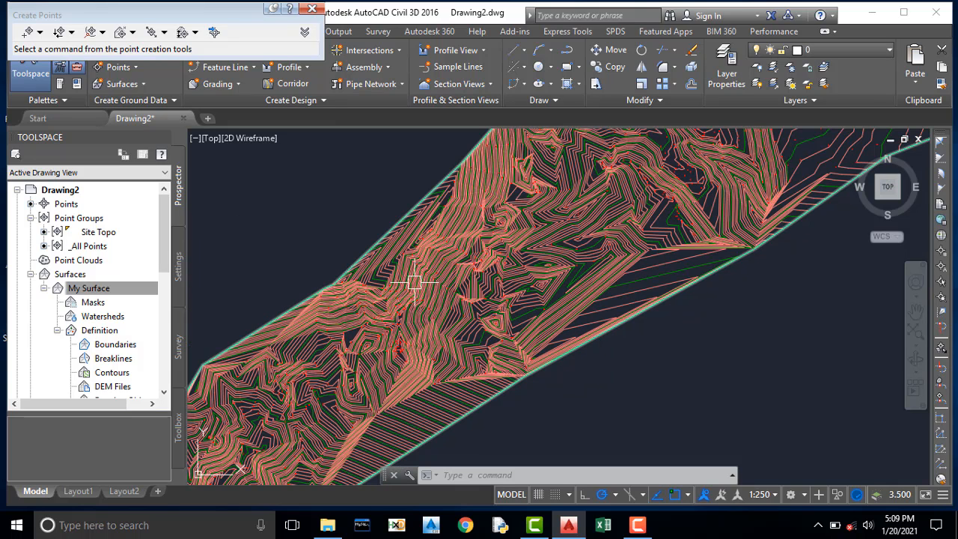
{"action": "scroll", "coordinate": [446, 225], "scroll_direction": "down", "scroll_amount": 6}
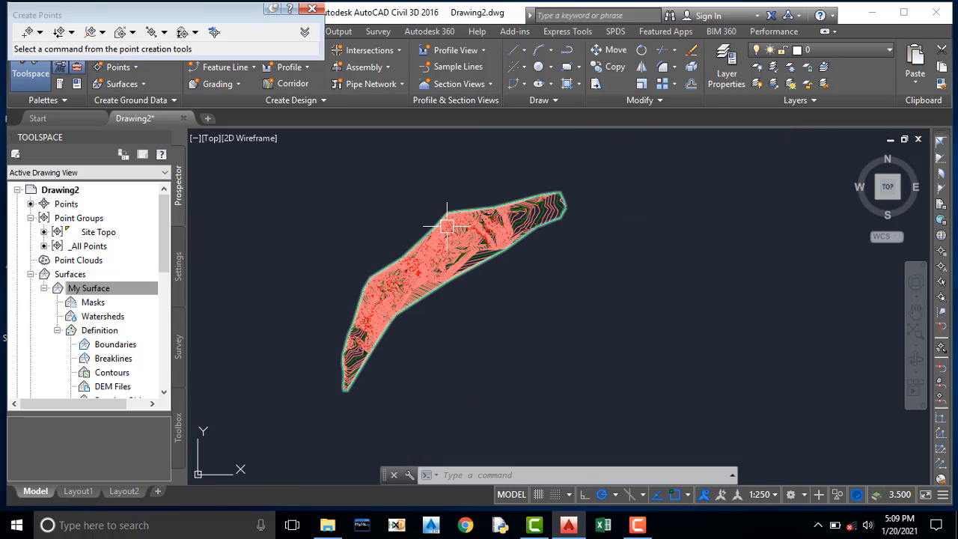
{"action": "scroll", "coordinate": [447, 225], "scroll_direction": "up", "scroll_amount": 5}
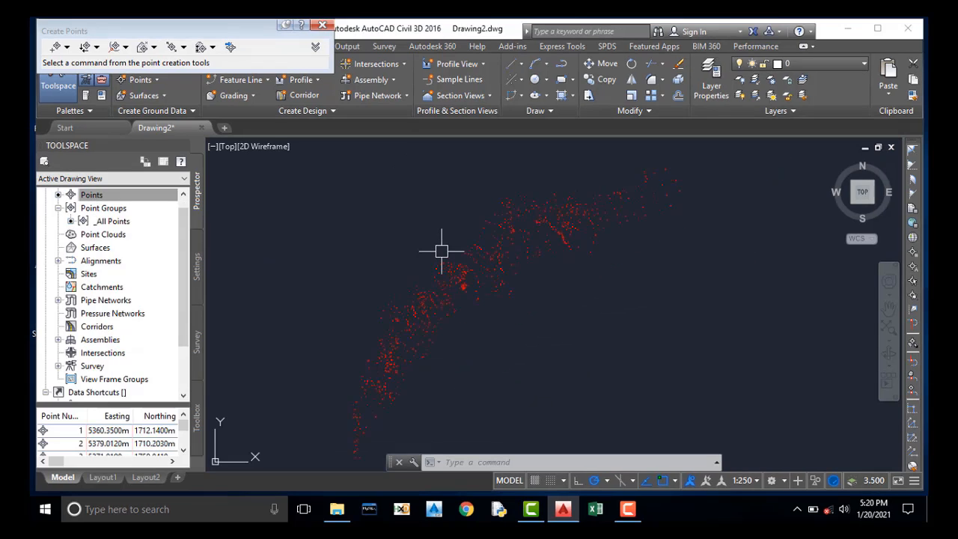